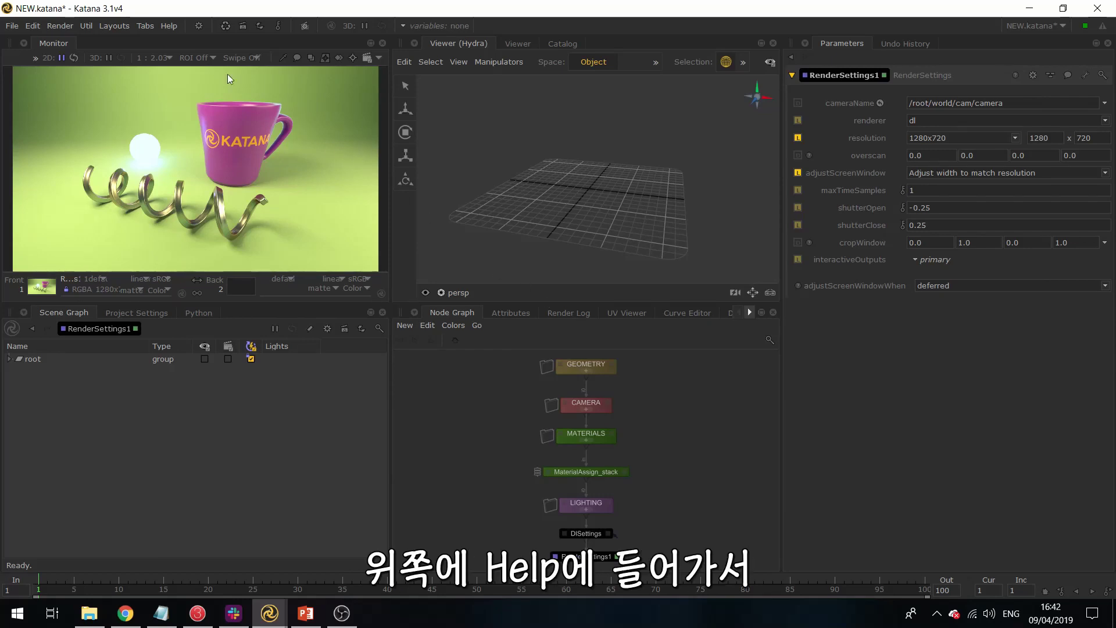
# Open Katana's online help and look through the documentation and tutorial sections of the Learn Katana page
pyautogui.click(170, 26)
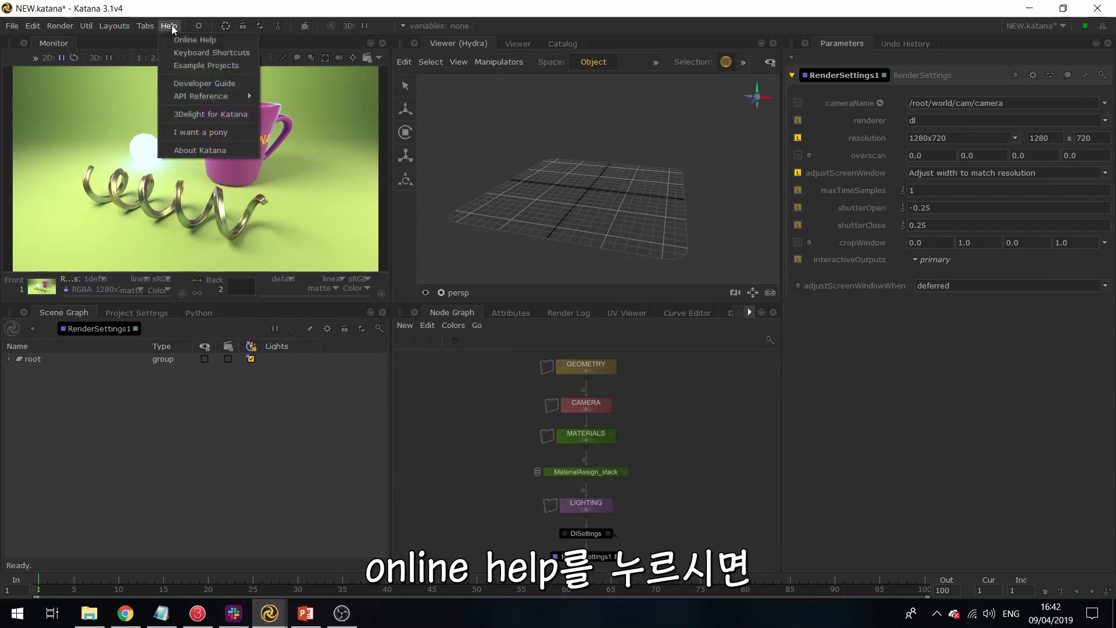
pyautogui.click(199, 40)
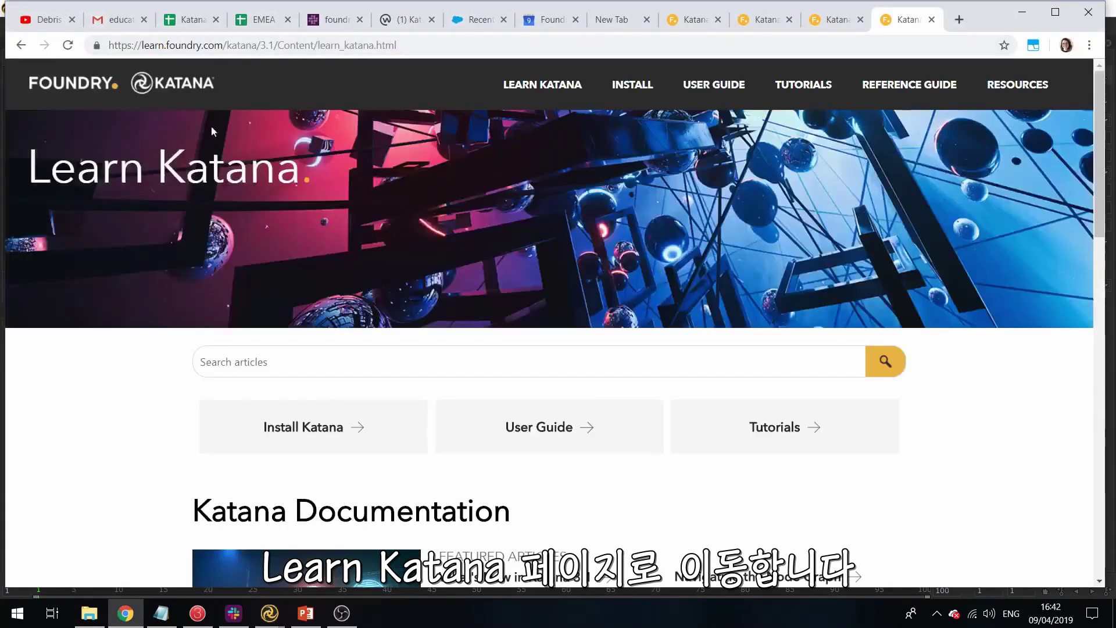
pyautogui.scroll(-1, 969, 308)
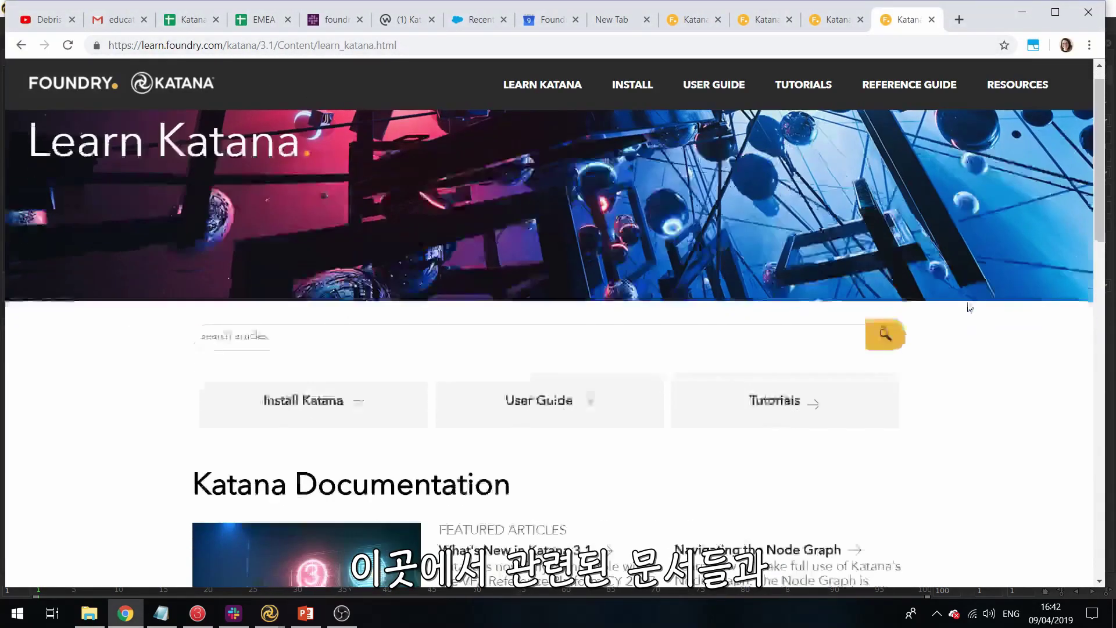
pyautogui.scroll(-3, 969, 308)
pyautogui.scroll(-5, 959, 372)
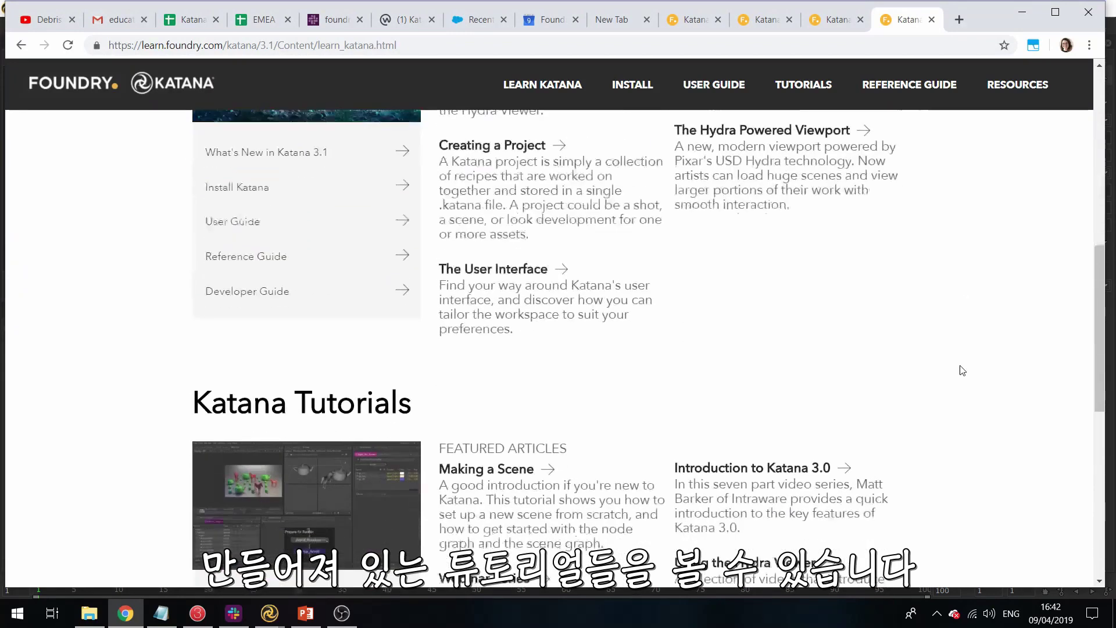
pyautogui.scroll(-3, 983, 407)
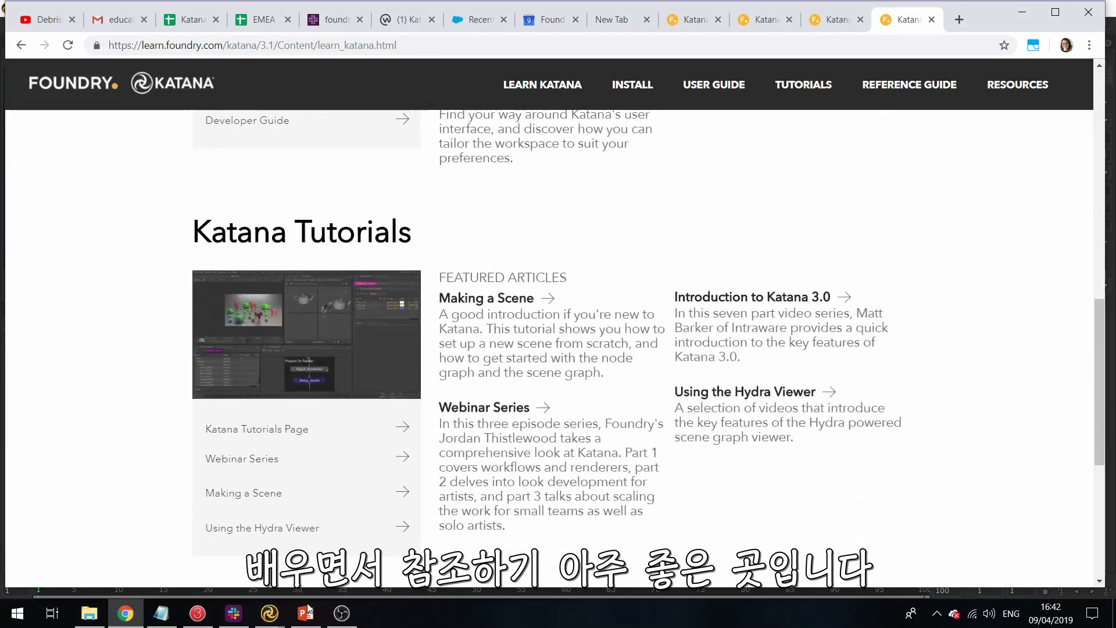
# Switch back to Katana, view the Texturing (single example) entry in the example projects, and close the list
pyautogui.moveTo(271, 611)
pyautogui.click(316, 550)
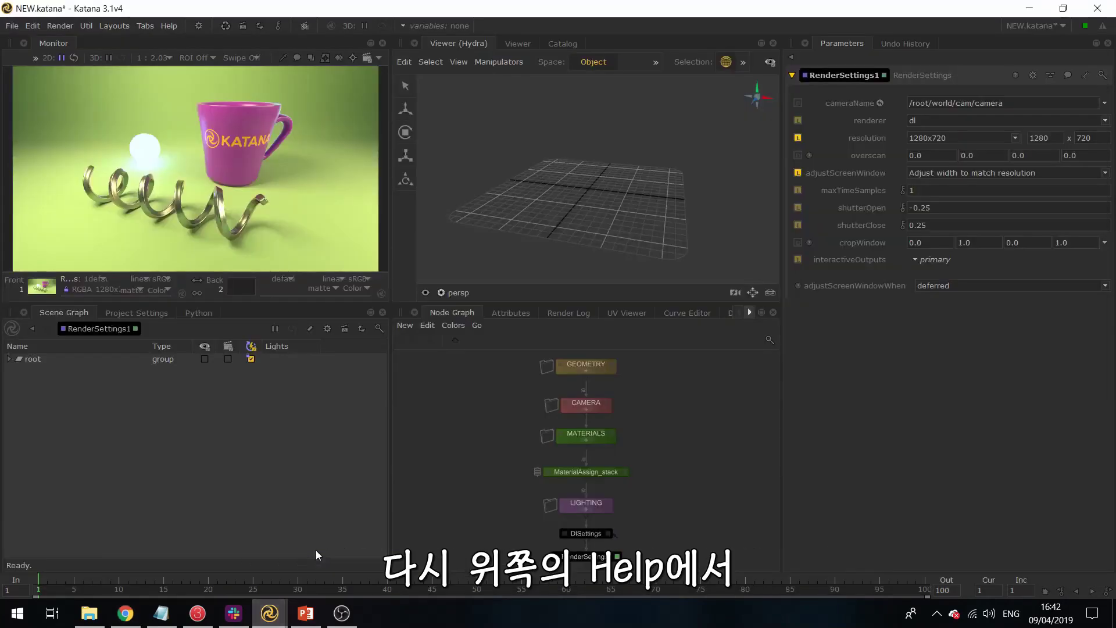
pyautogui.click(168, 25)
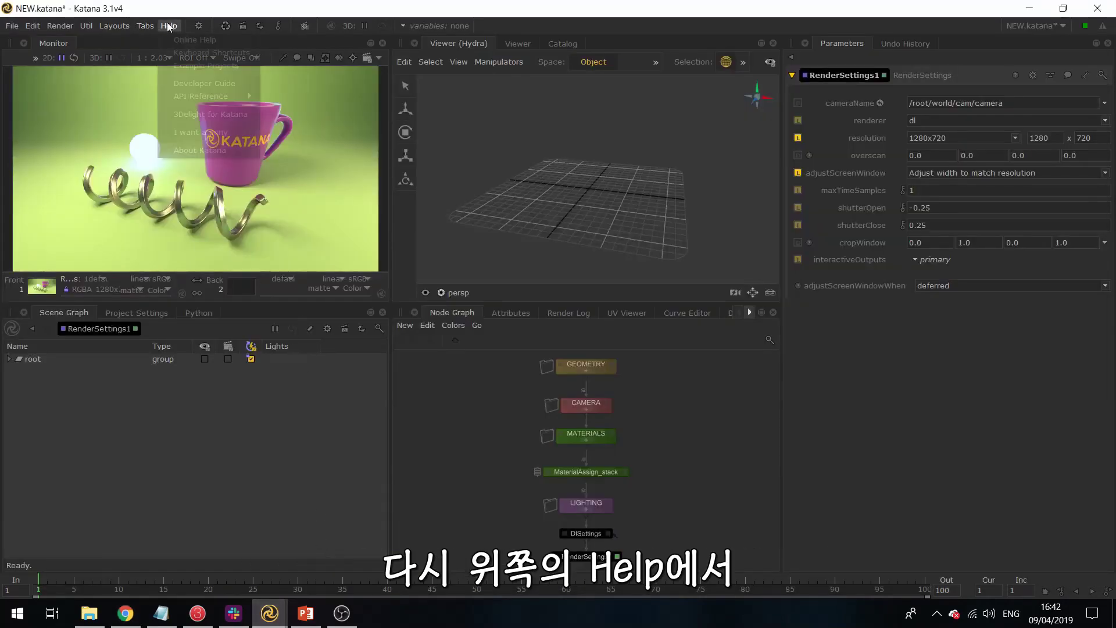
pyautogui.click(203, 64)
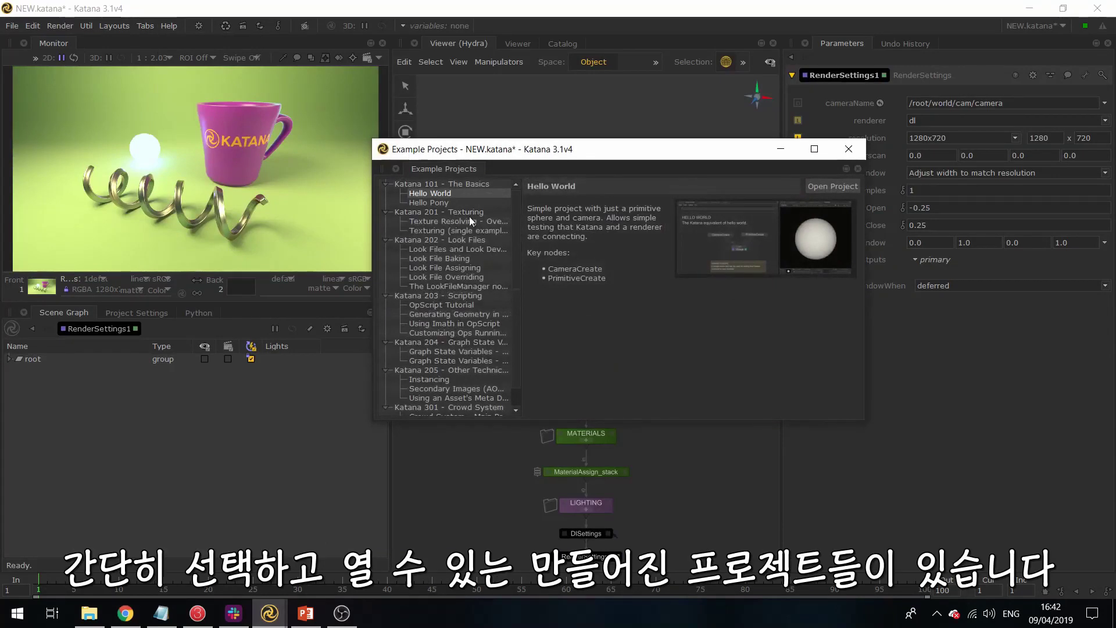
pyautogui.click(480, 231)
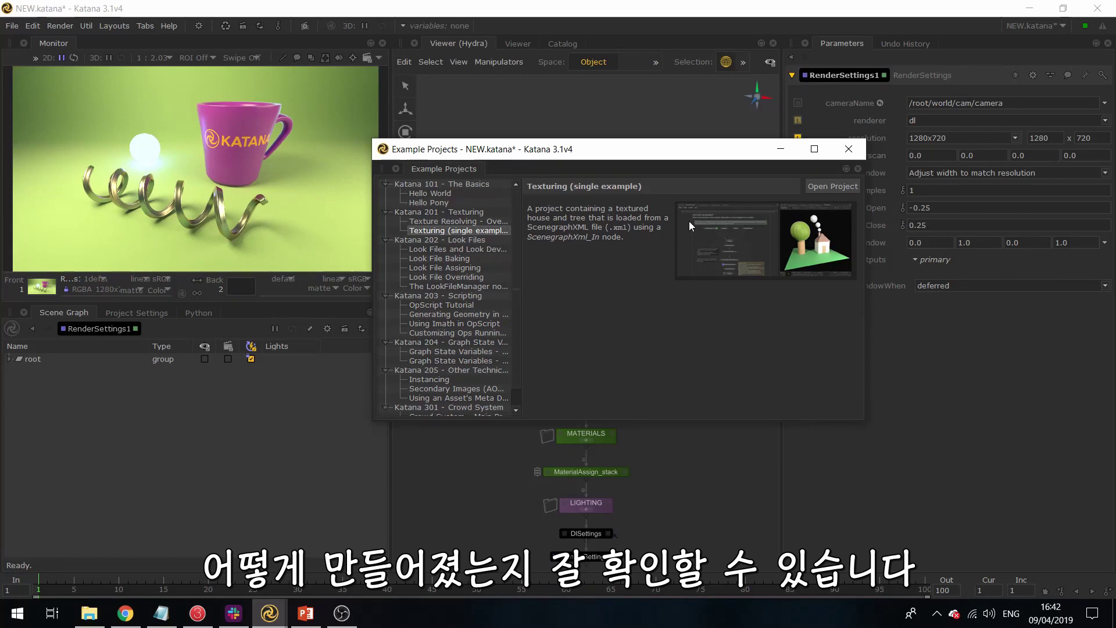
pyautogui.click(849, 150)
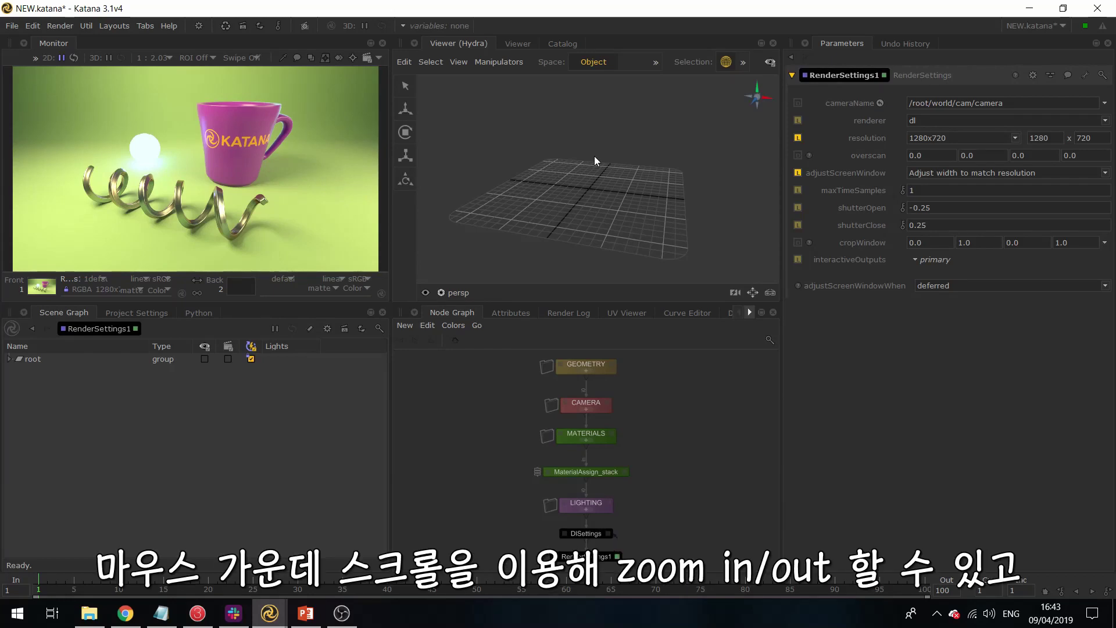
# Explore the empty grid in the Hydra viewer by zooming, panning and orbiting the perspective view
pyautogui.scroll(-5, 622, 159)
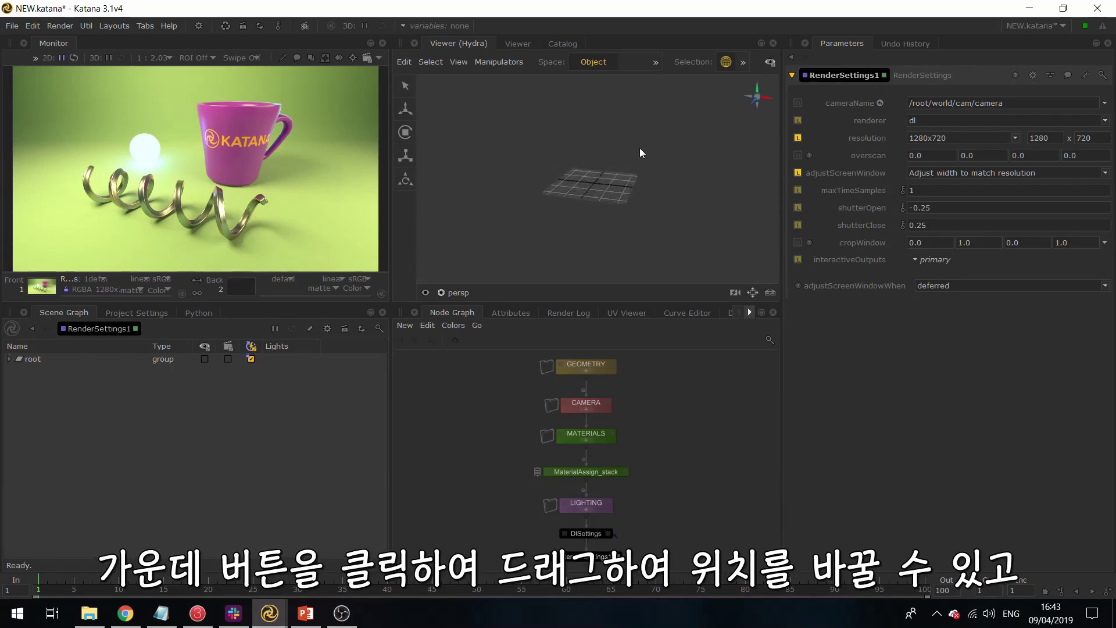
pyautogui.moveTo(682, 170); pyautogui.dragTo(728, 162, button='middle')
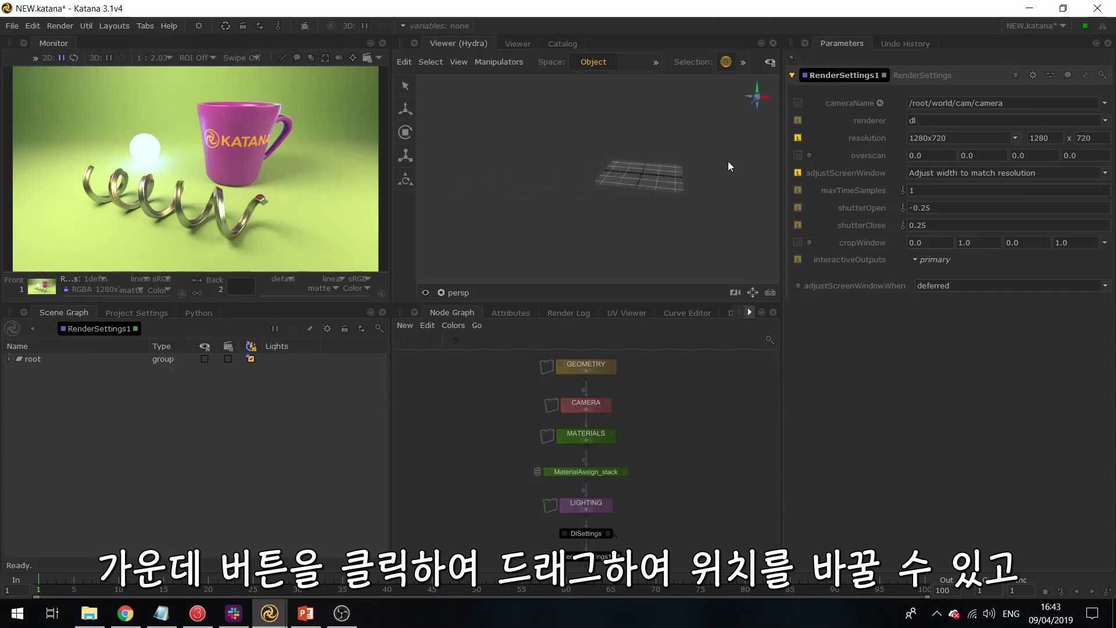
pyautogui.keyDown('alt'); pyautogui.moveTo(717, 164); pyautogui.dragTo(659, 167); pyautogui.keyUp('alt')
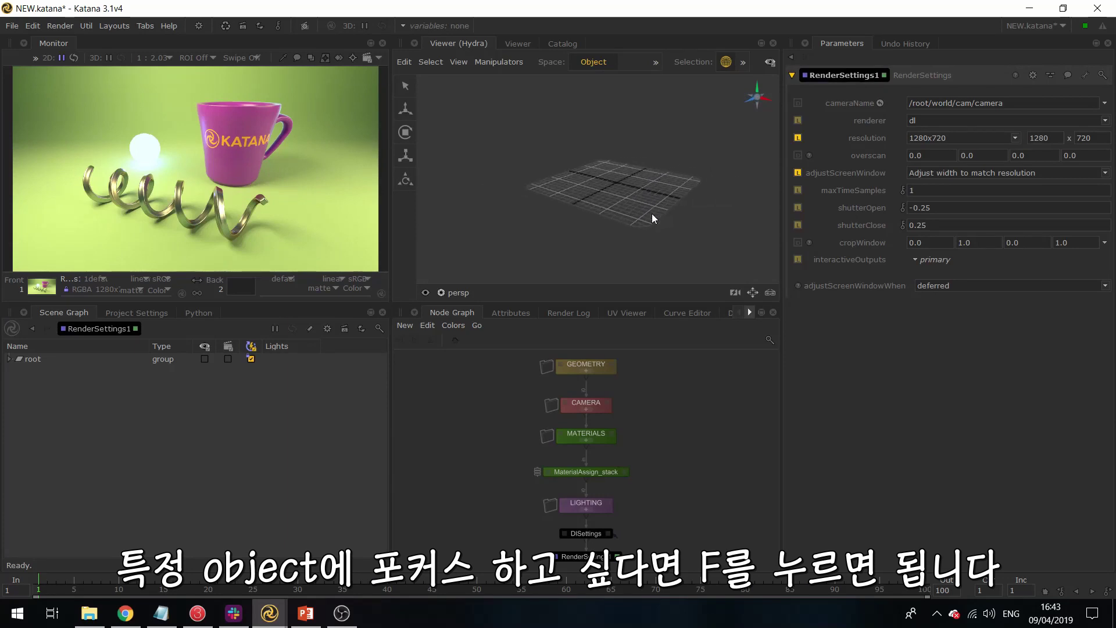
pyautogui.keyDown('alt'); pyautogui.moveTo(651, 214); pyautogui.dragTo(707, 92); pyautogui.keyUp('alt')
pyautogui.keyDown('alt'); pyautogui.moveTo(644, 172); pyautogui.dragTo(720, 145); pyautogui.keyUp('alt')
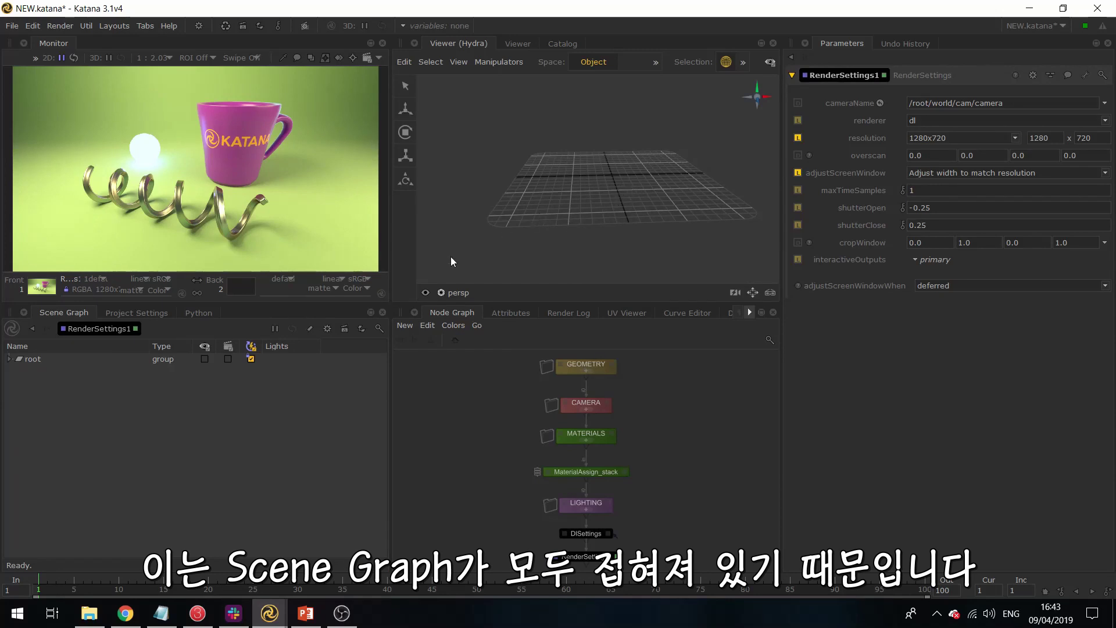
# Expand the Scene Graph through root, world, geo and Mug to Mug_Shape and frame the mug in the Hydra viewer
pyautogui.click(11, 360)
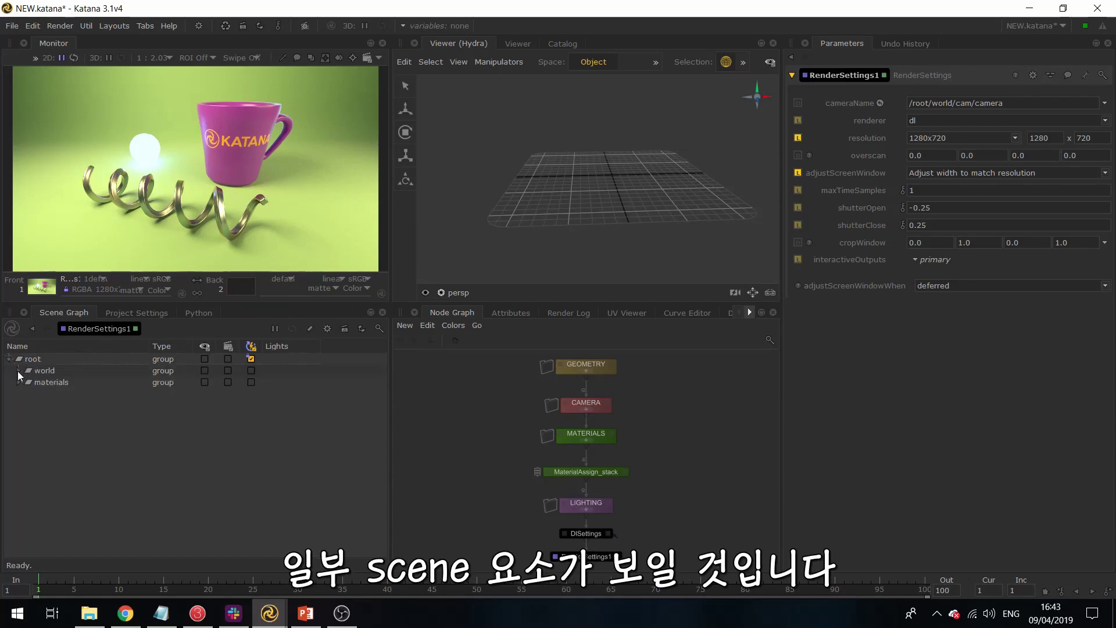
pyautogui.click(19, 371)
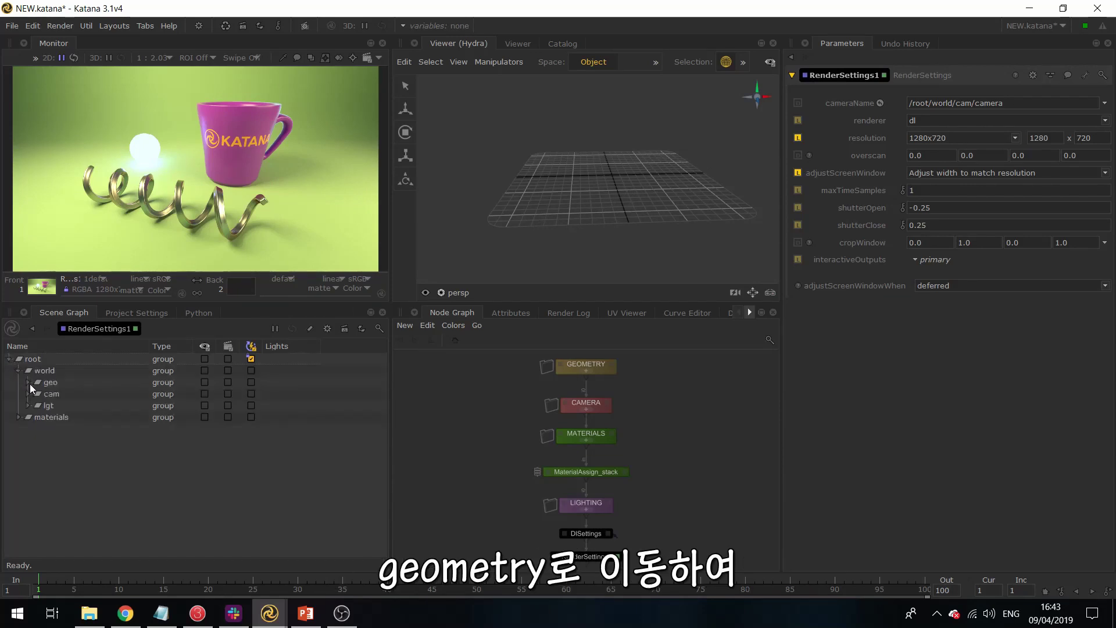
pyautogui.click(29, 384)
pyautogui.click(39, 393)
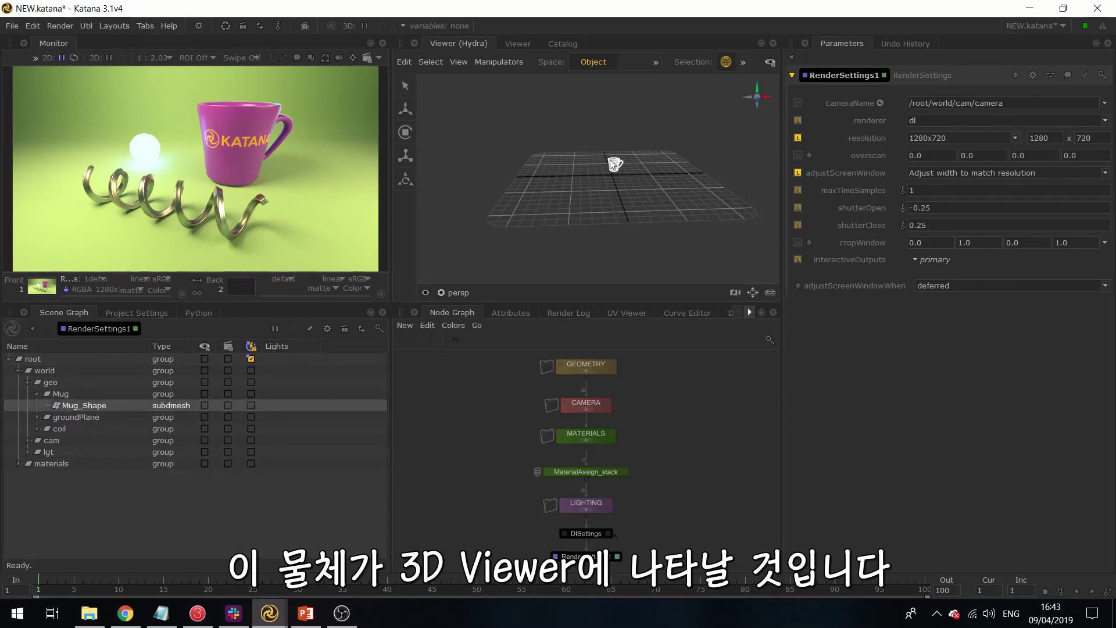
pyautogui.press('f')
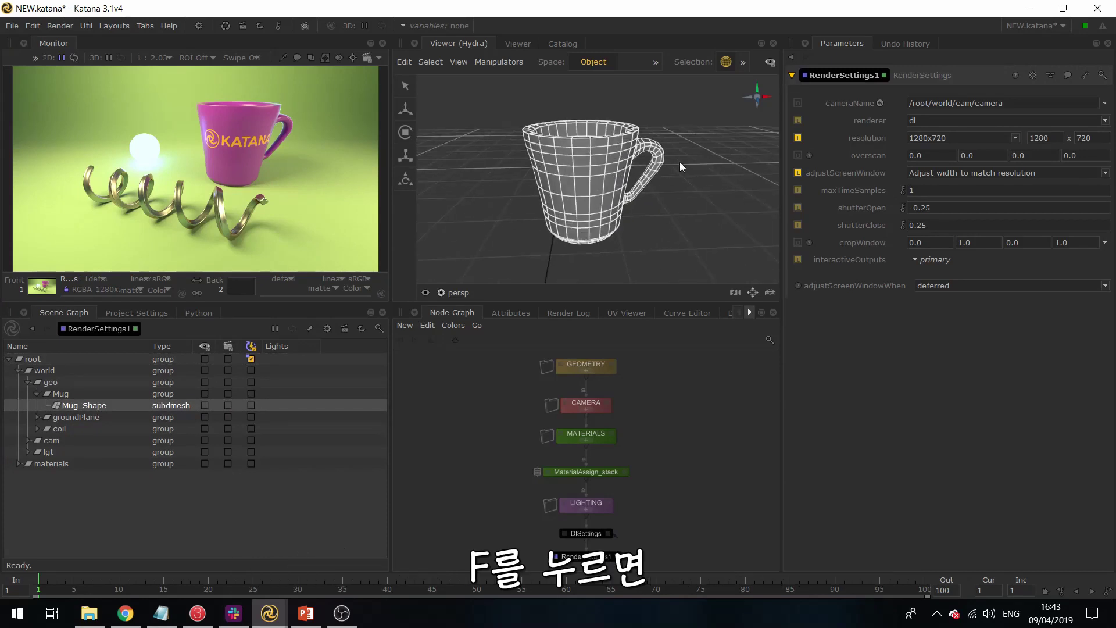
pyautogui.scroll(-3, 697, 150)
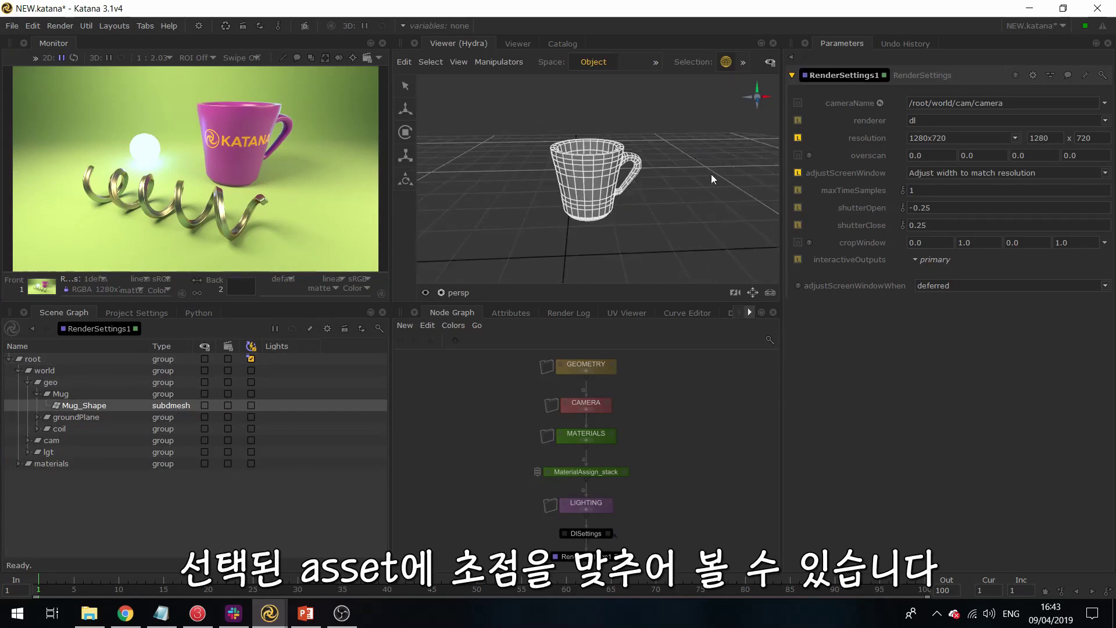
pyautogui.moveTo(710, 173)
pyautogui.keyDown('alt'); pyautogui.mouseDown()
pyautogui.moveTo(675, 168)
pyautogui.moveTo(690, 174)
pyautogui.mouseUp(); pyautogui.keyUp('alt')
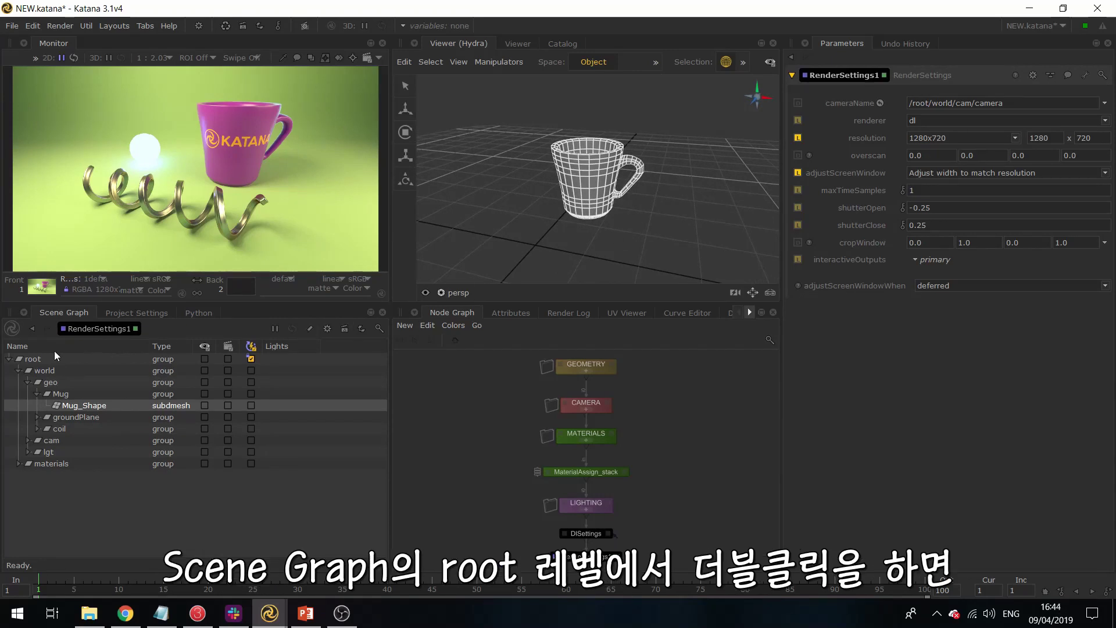
# Collapse the whole Scene Graph hierarchy at root, and expand it fully again to view all scene elements
pyautogui.doubleClick(34, 358)
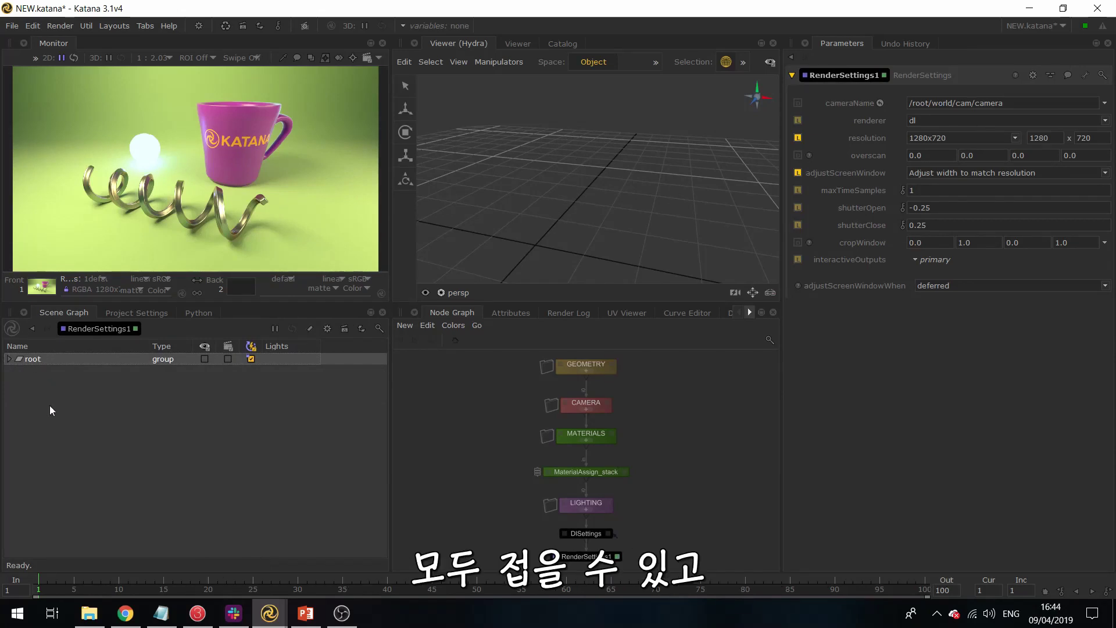
pyautogui.doubleClick(40, 359)
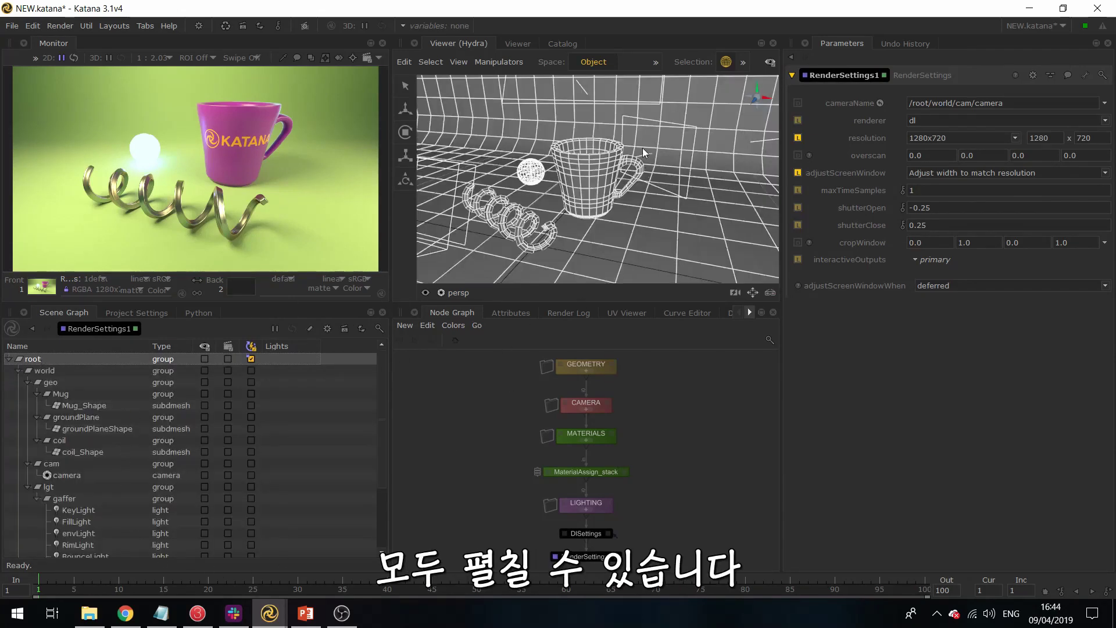
pyautogui.scroll(-2, 643, 147)
pyautogui.scroll(-2, 643, 148)
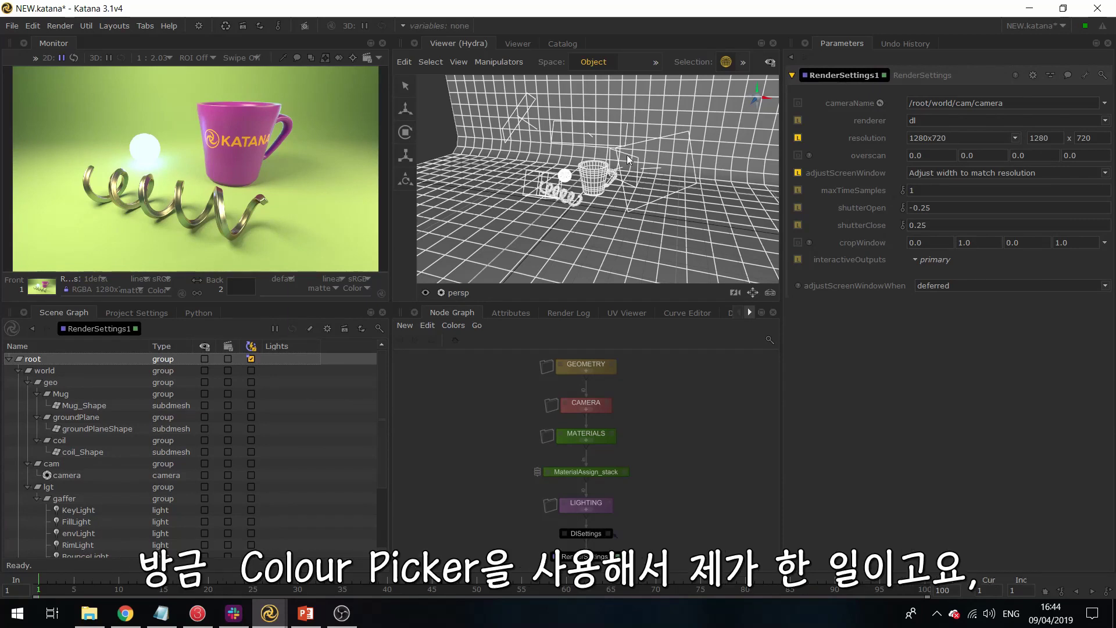
# Turn on the pixel probe in the Monitor and collapse the whole Scene Graph hierarchy at root
pyautogui.click(284, 59)
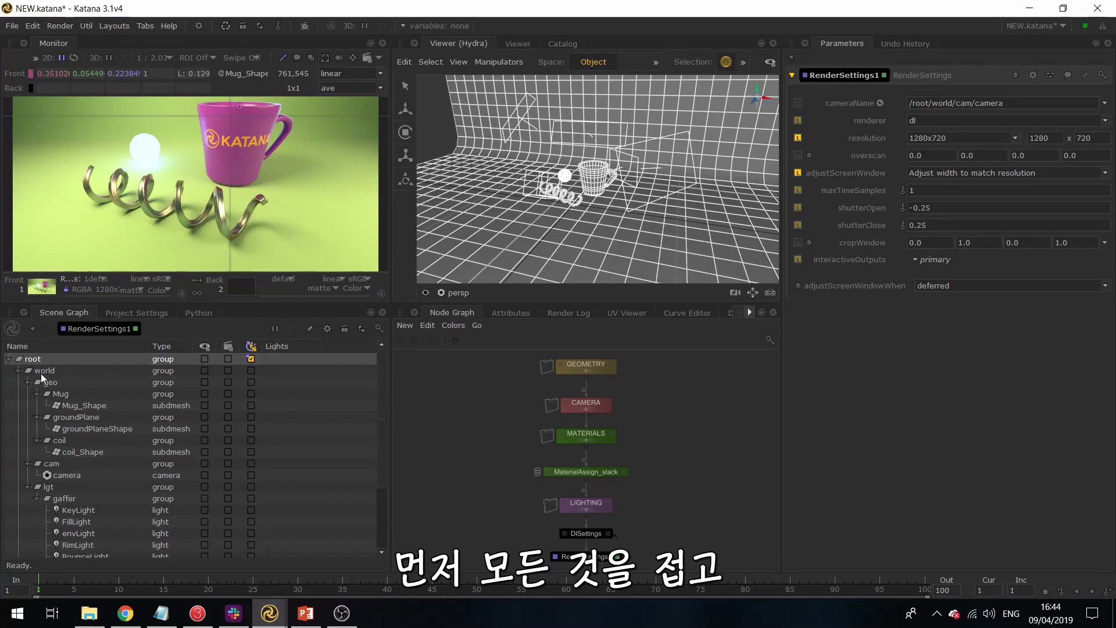
pyautogui.doubleClick(47, 360)
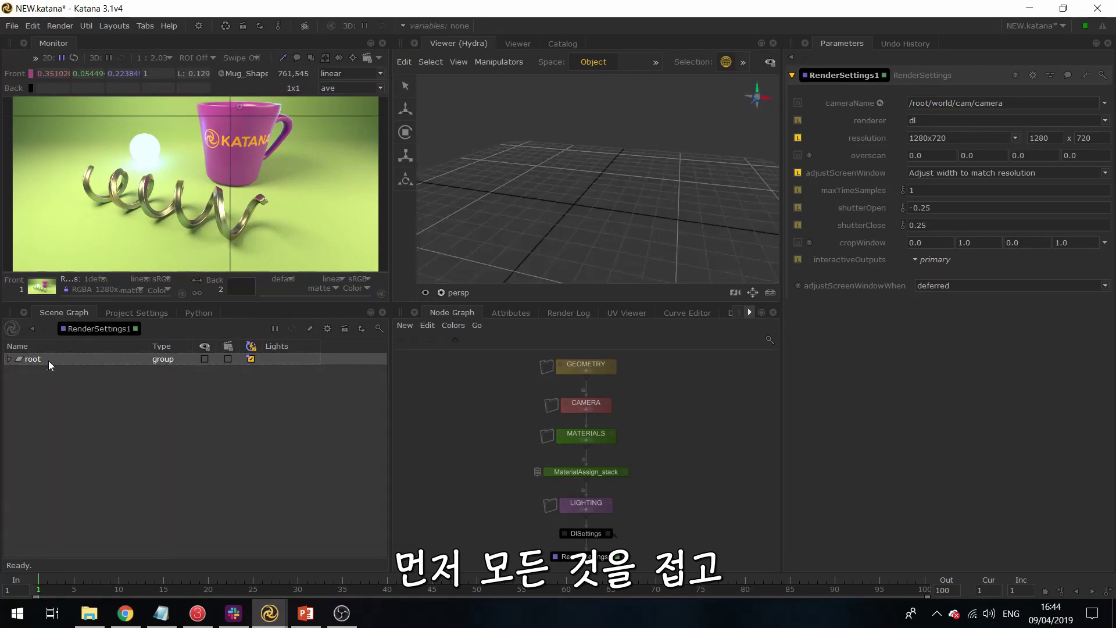
pyautogui.click(283, 56)
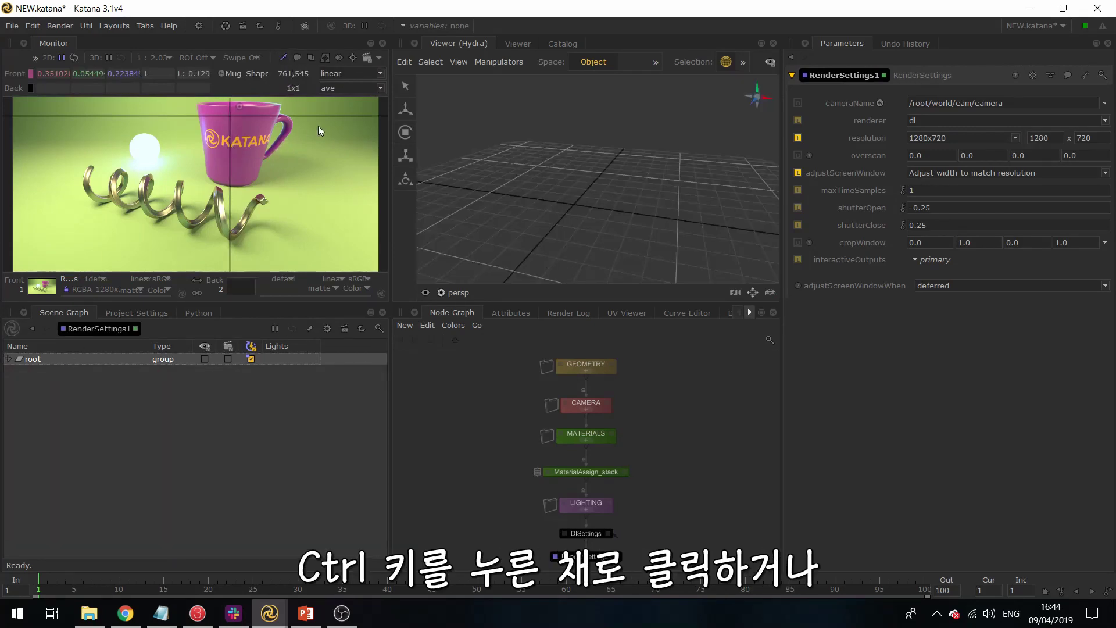
# Select Mug_Shape in the Scene Graph by probing the mug in the Monitor render, and frame it in the Hydra viewer
pyautogui.moveTo(326, 125); pyautogui.dragTo(237, 113)
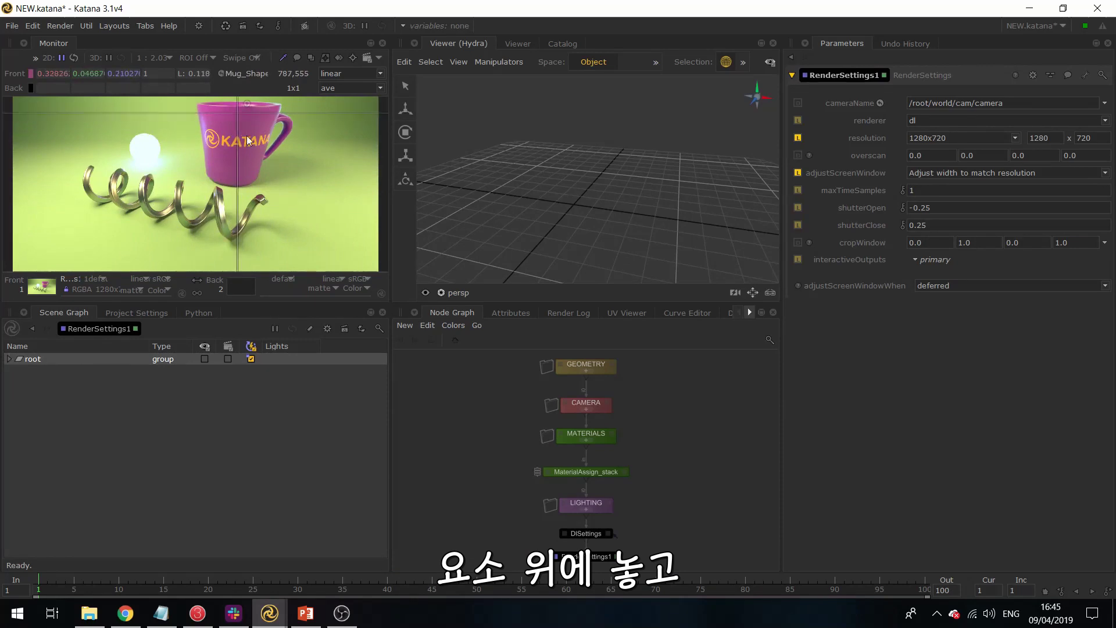
pyautogui.click(221, 74)
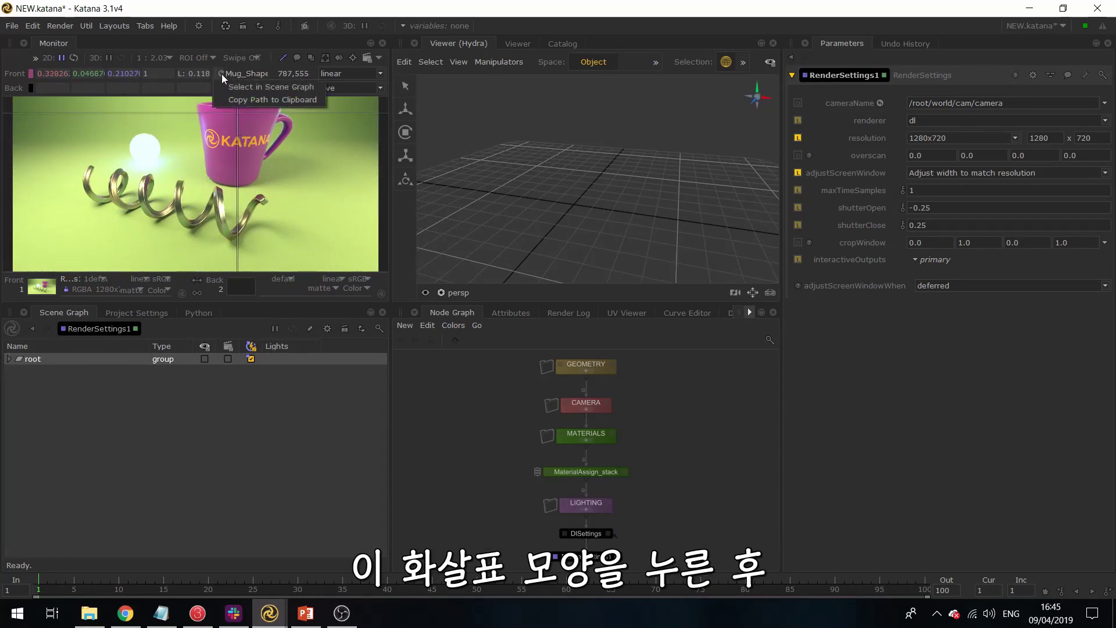
pyautogui.click(249, 86)
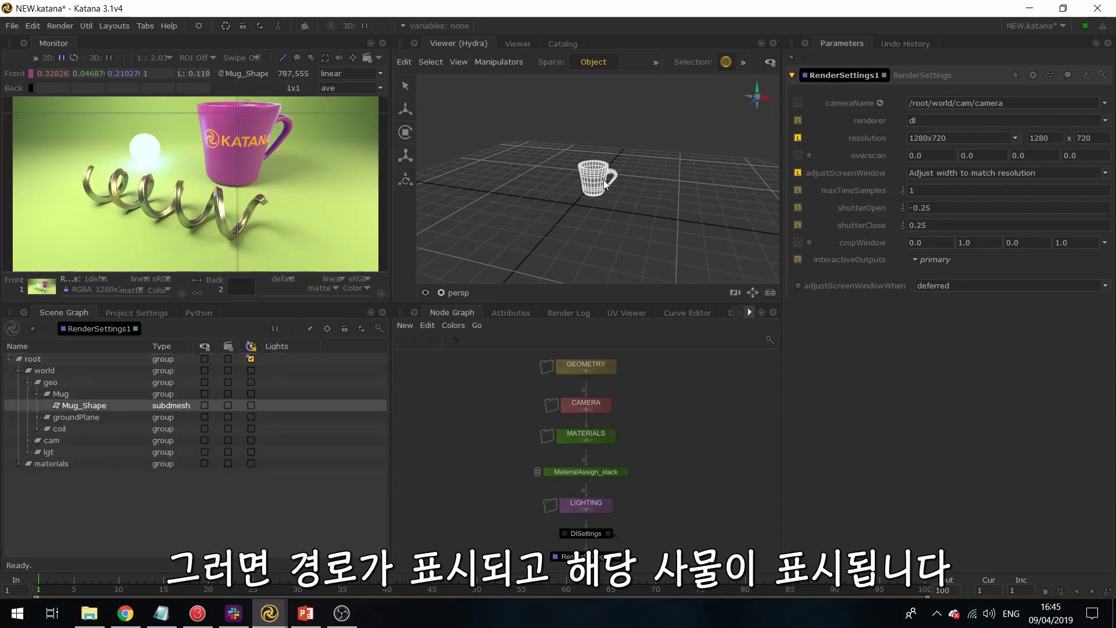
pyautogui.press('f')
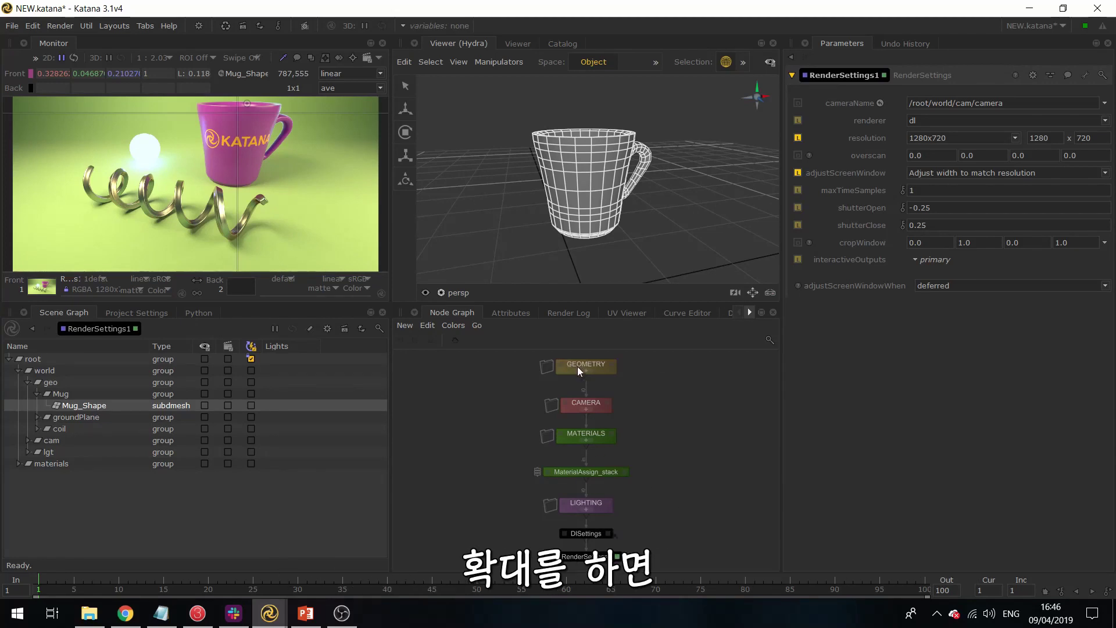
# Set the viewer flag on the GEOMETRY group node, move it to CAMERA, and return it to GEOMETRY
pyautogui.scroll(5, 577, 366)
pyautogui.scroll(4, 577, 365)
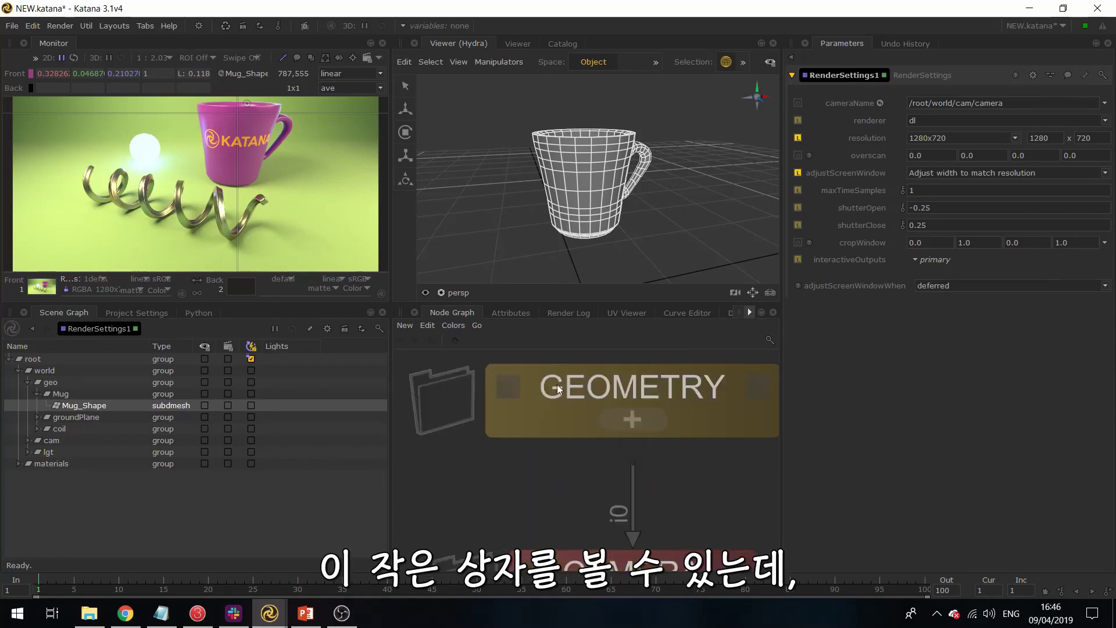
pyautogui.click(511, 386)
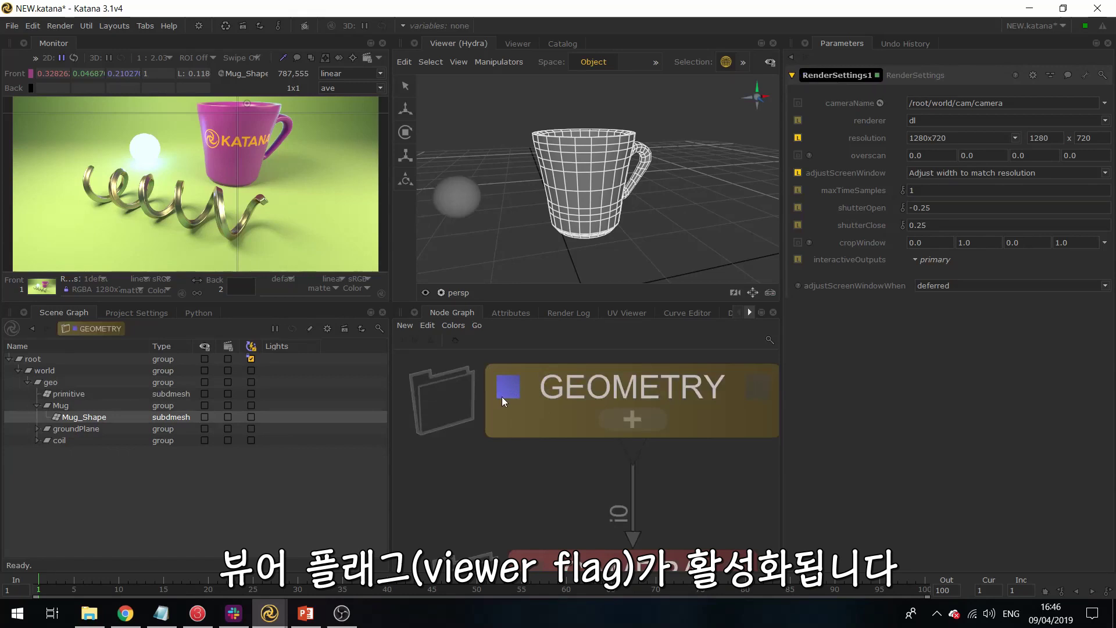
pyautogui.scroll(-4, 530, 395)
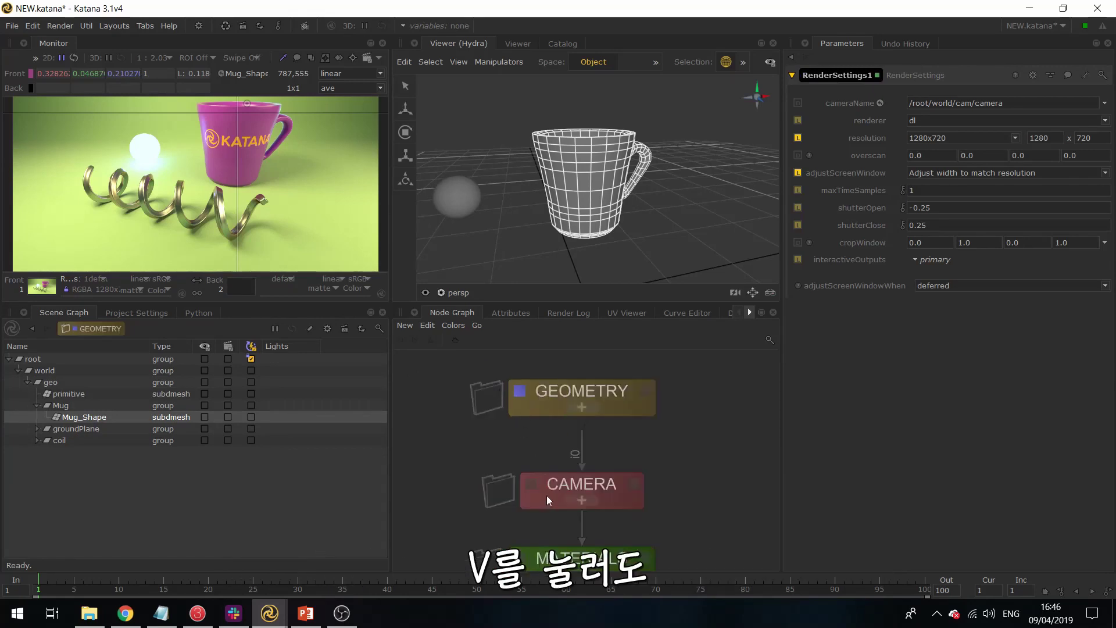
pyautogui.press('v')
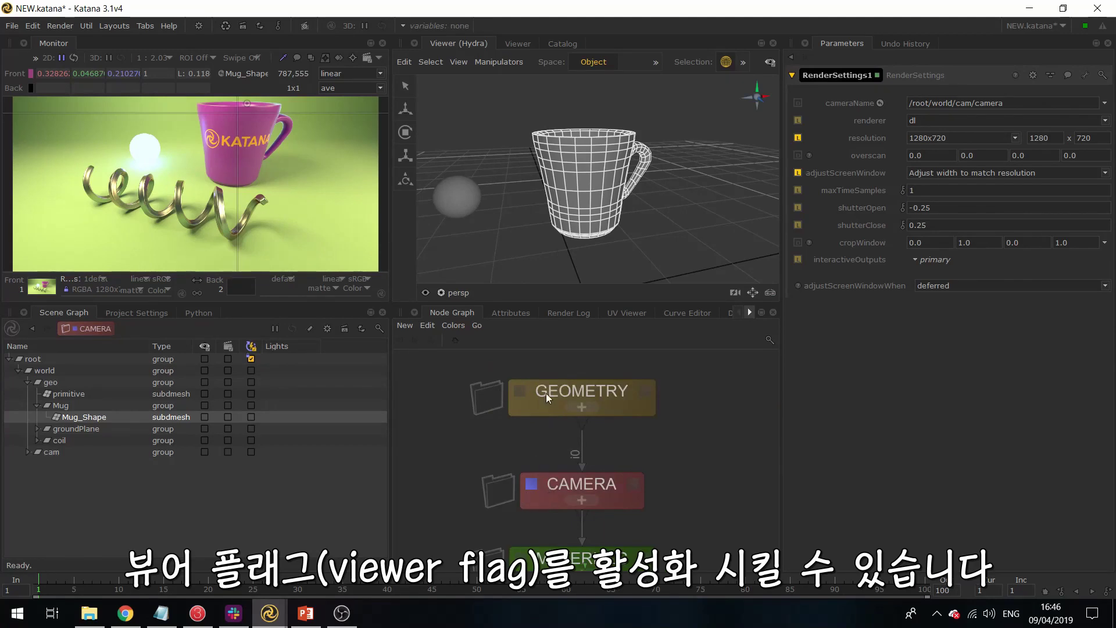
pyautogui.press('v')
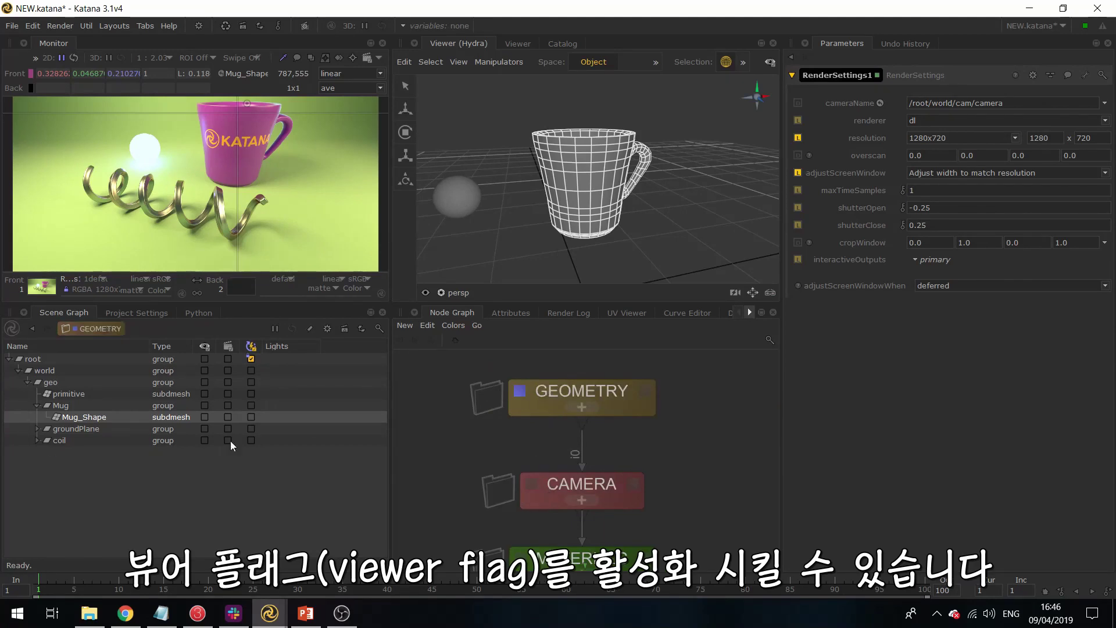
# Collapse the Mug and geo locations in the Scene Graph, and move the viewer flag to the CAMERA group node
pyautogui.click(37, 405)
pyautogui.click(28, 382)
pyautogui.scroll(-3, 670, 435)
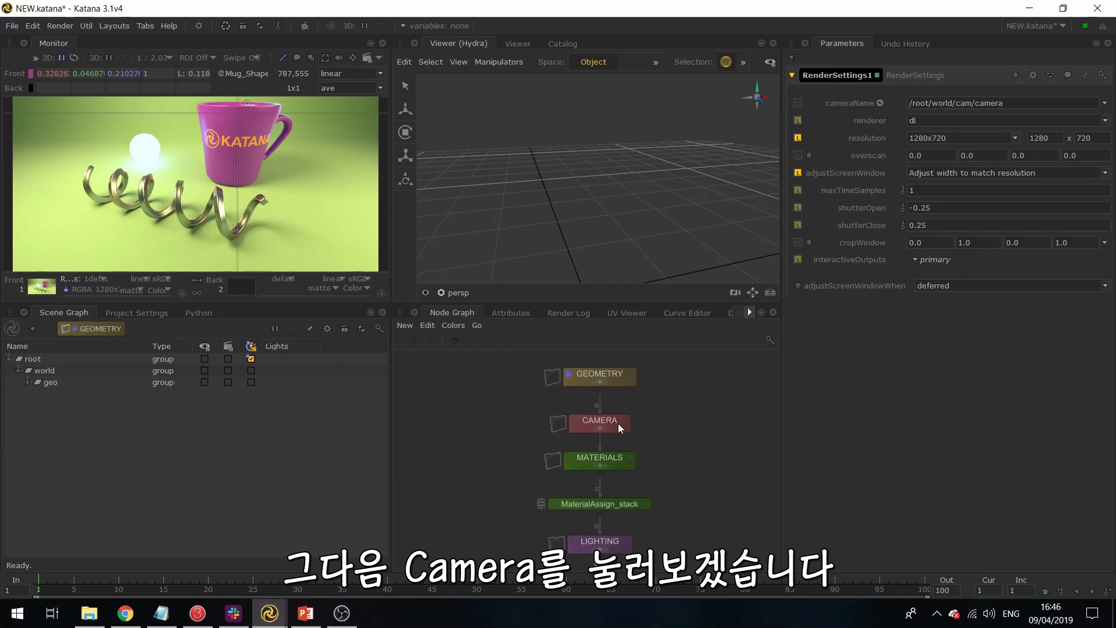
pyautogui.press('v')
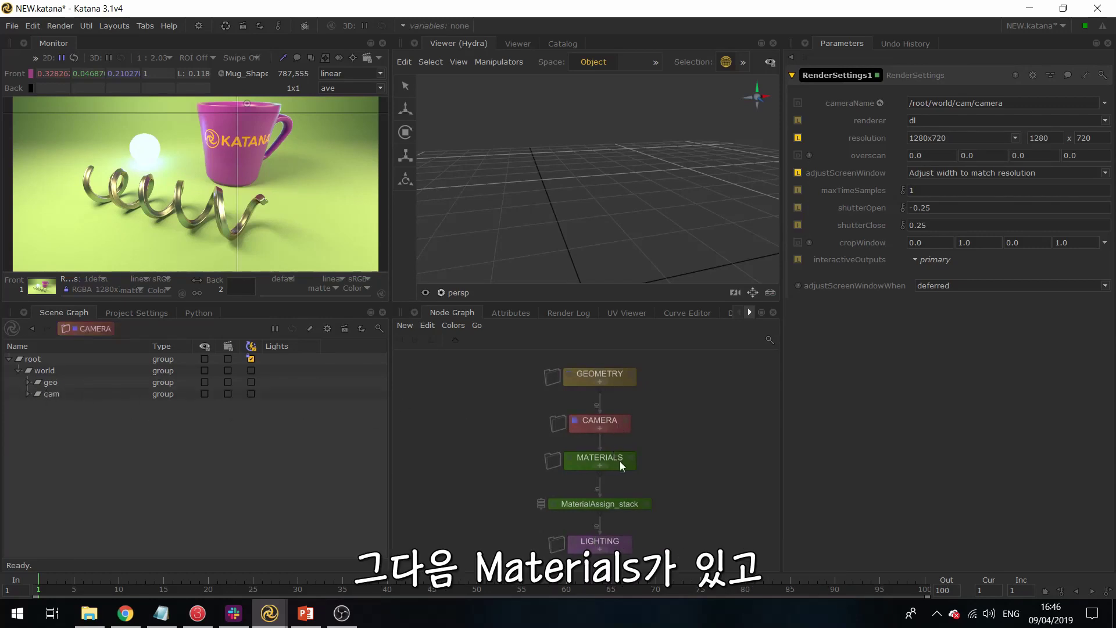
# Move the viewer flag down the node chain through MATERIALS and LIGHTING to RenderSettings1
pyautogui.press('v')
pyautogui.moveTo(624, 462); pyautogui.dragTo(607, 388, button='middle')
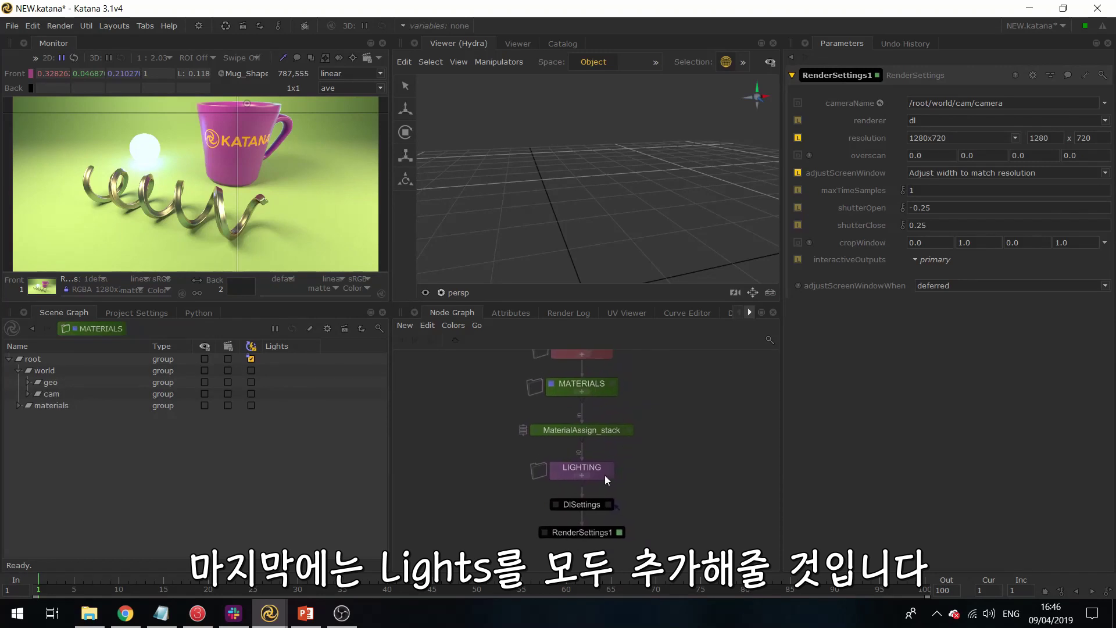
pyautogui.press('v')
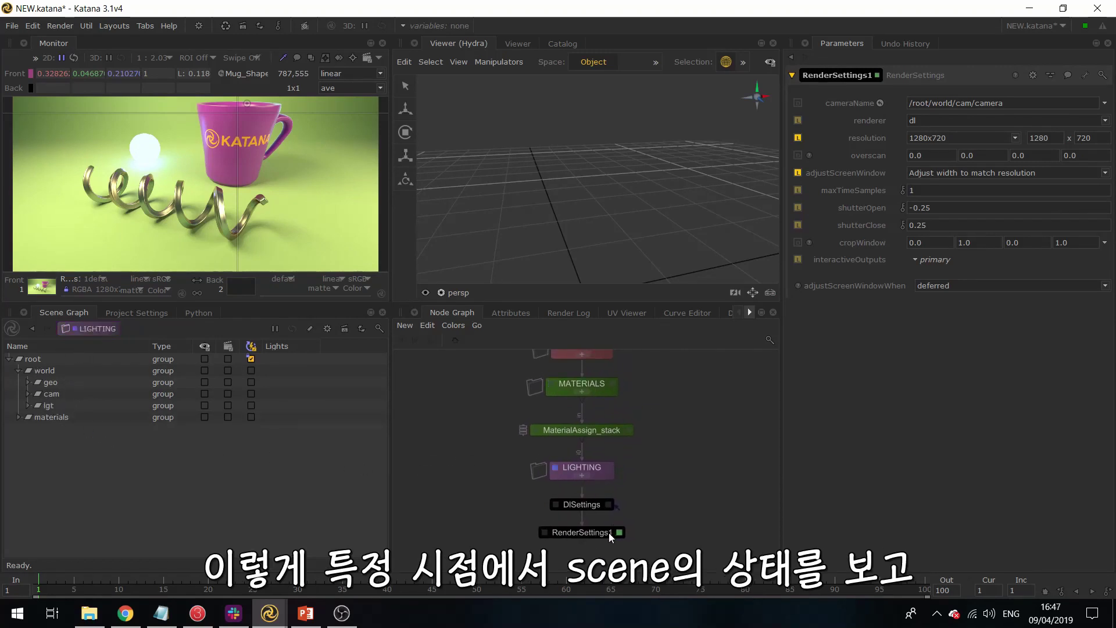
pyautogui.press('v')
# Set the edit flag on DlSettings to view its parameters, and return it to RenderSettings1
pyautogui.scroll(-5, 652, 495)
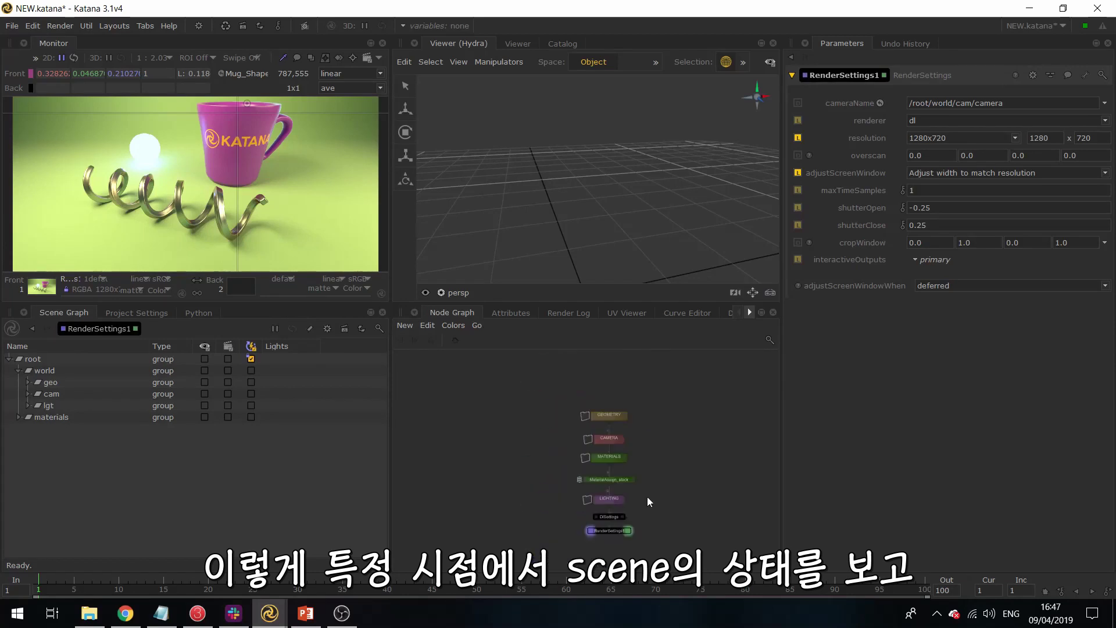
pyautogui.scroll(3, 640, 478)
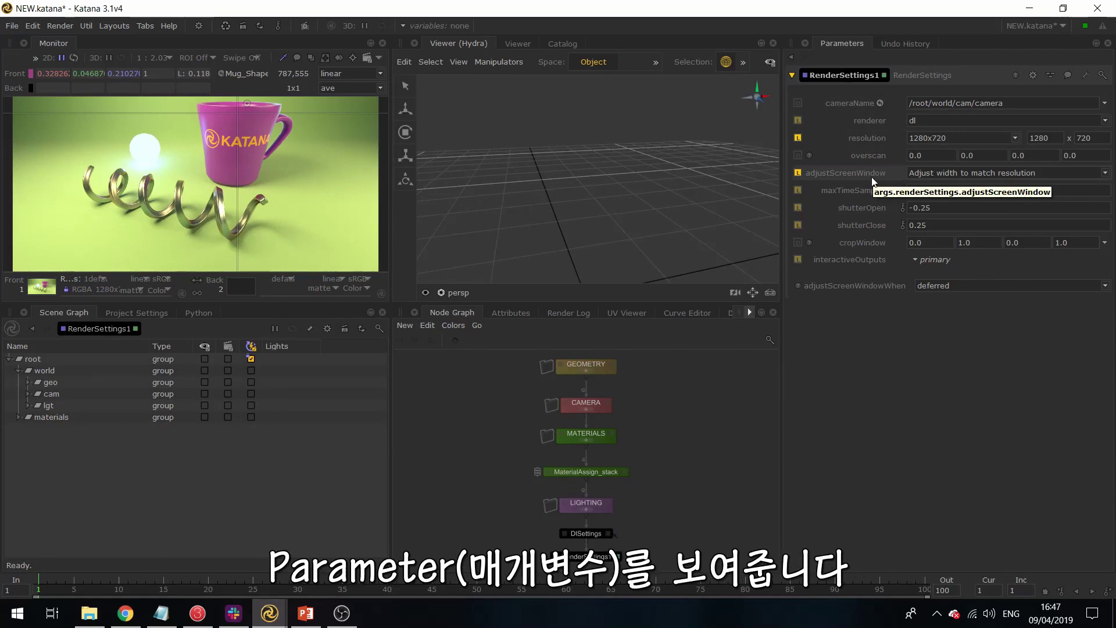
pyautogui.scroll(6, 611, 455)
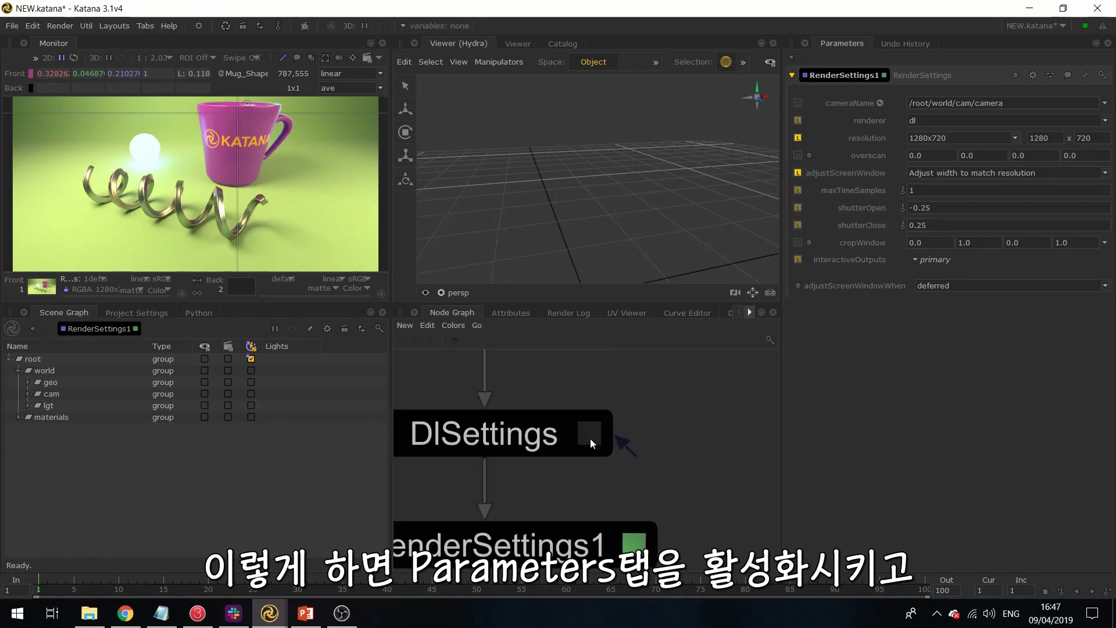
pyautogui.click(591, 436)
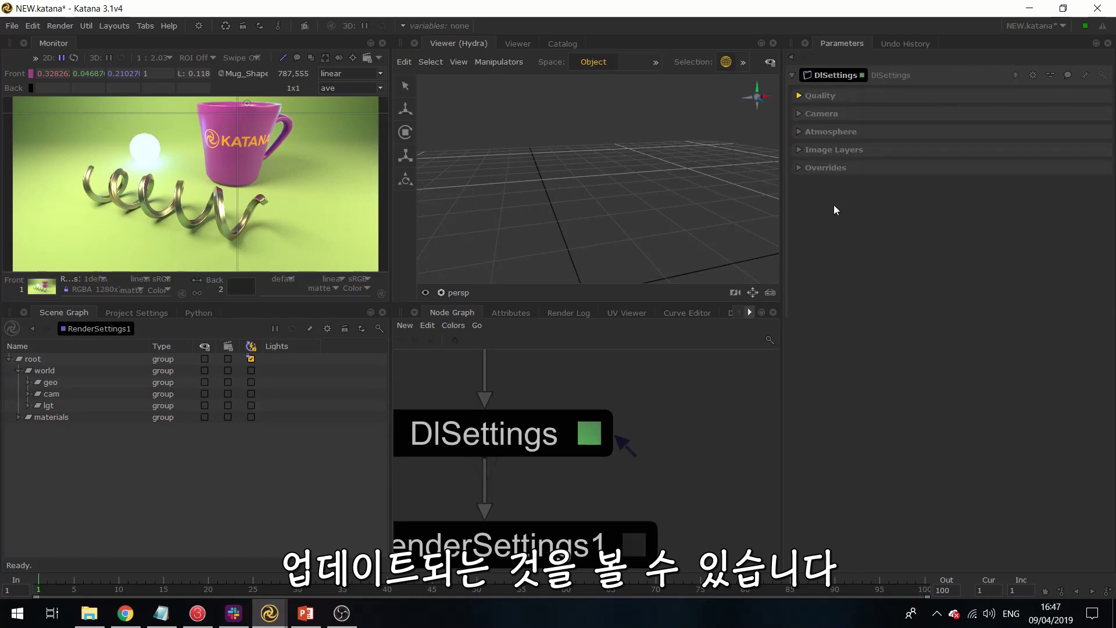
pyautogui.click(645, 553)
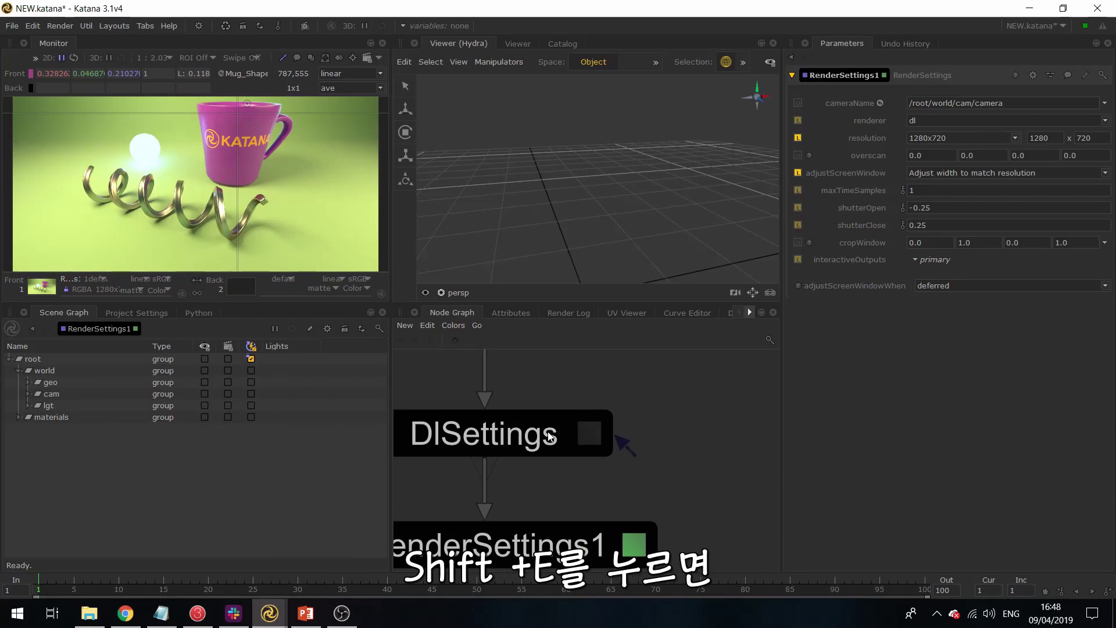
# Show the DlSettings parameters together with those of RenderSettings1, and return to editing RenderSettings1 alone
pyautogui.hotkey('shift', 'e')
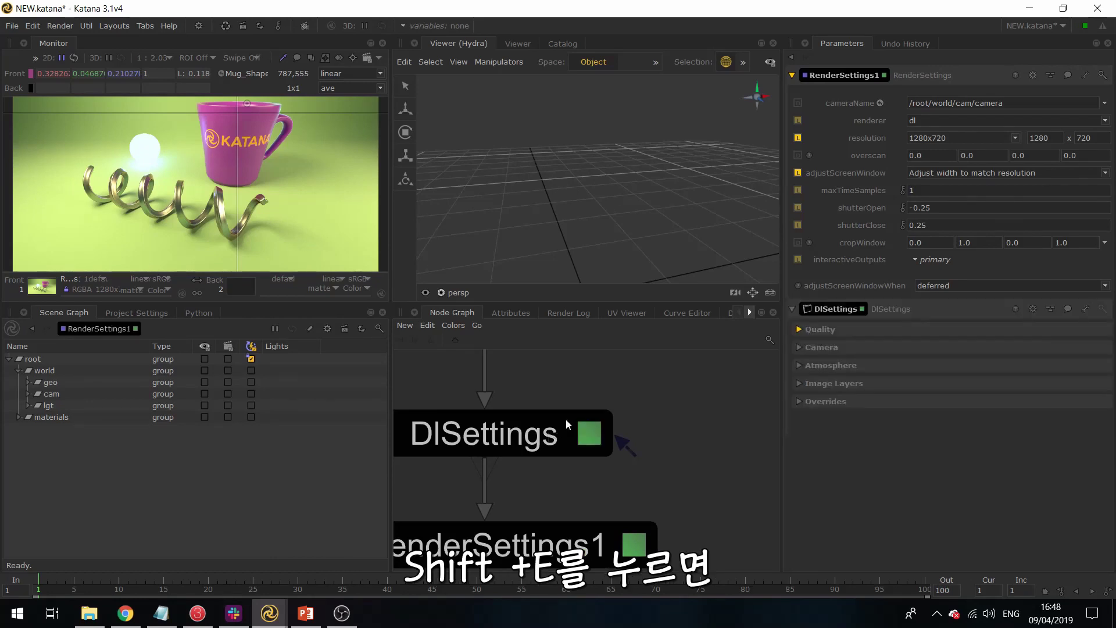
pyautogui.scroll(-2, 567, 419)
pyautogui.moveTo(647, 411); pyautogui.dragTo(641, 442, button='middle')
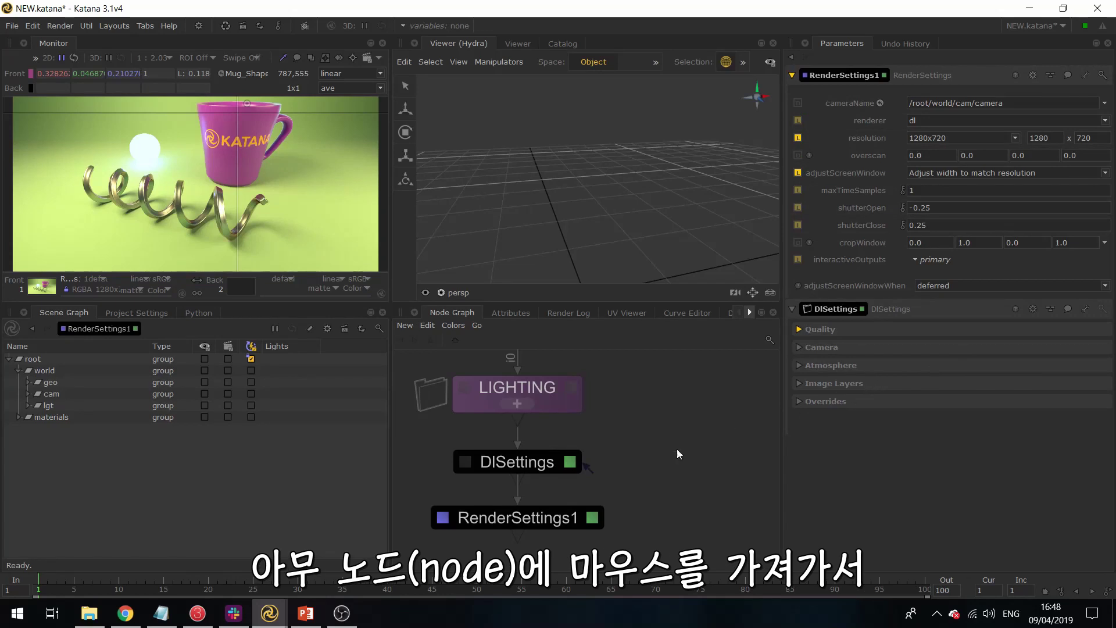
pyautogui.press('e')
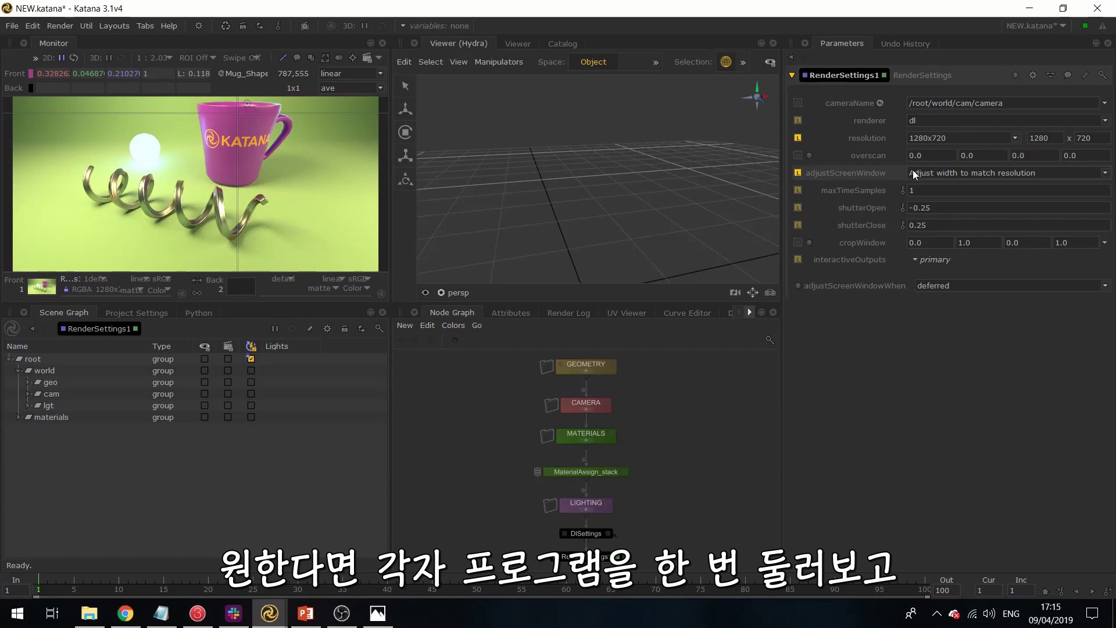
# Look through the Undo History, Attributes and UV Viewer views, and return to Parameters and the Node Graph
pyautogui.click(906, 47)
pyautogui.click(844, 42)
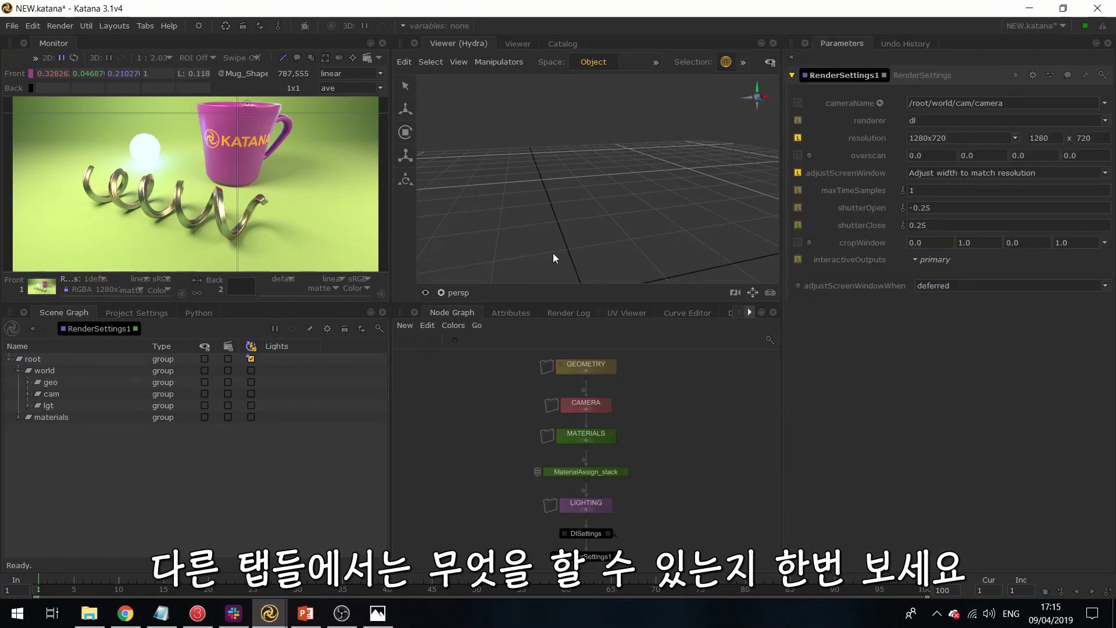
pyautogui.click(509, 318)
pyautogui.click(627, 317)
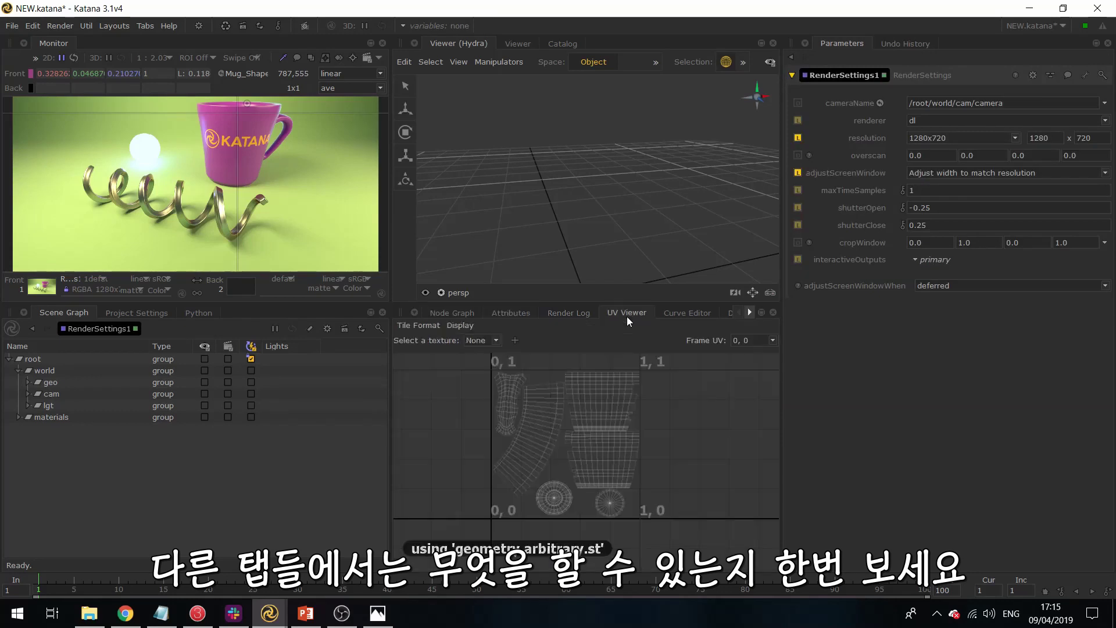
pyautogui.click(458, 313)
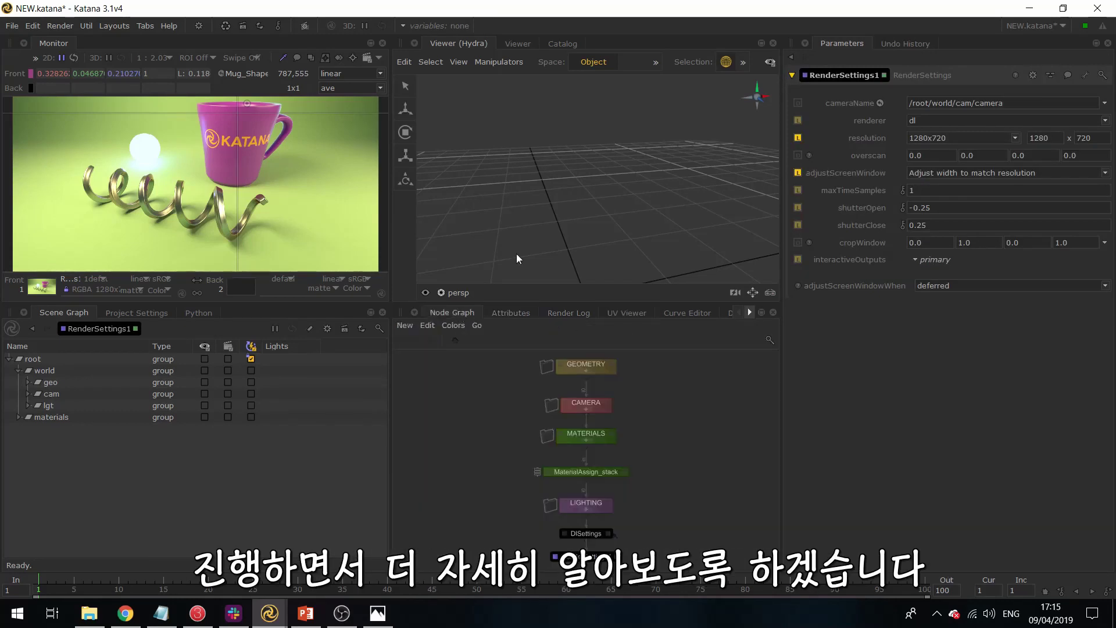